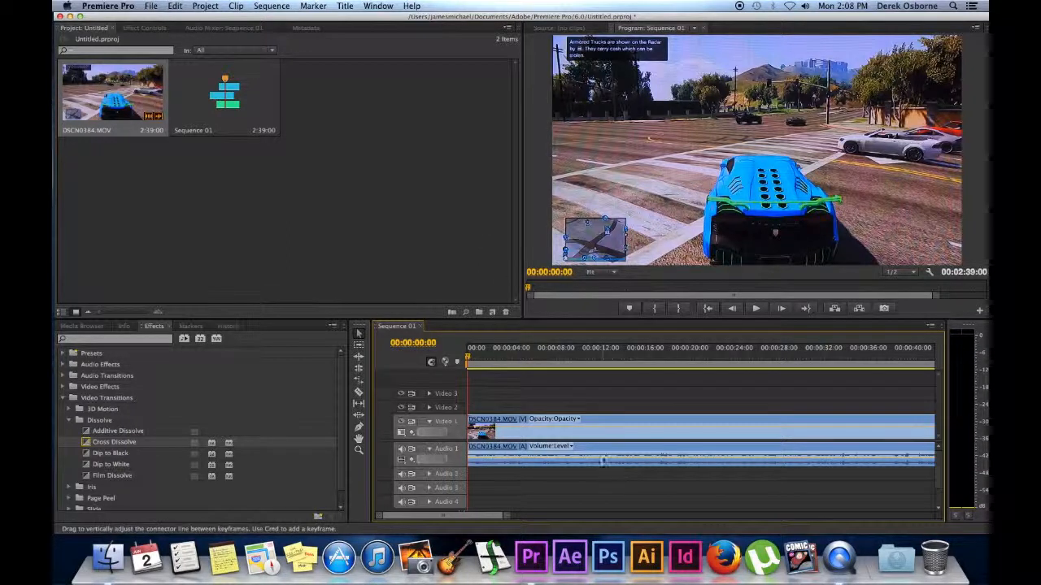
Unlink the gameplay clip's video from its audio and move the video up a track.
left_click(614, 439)
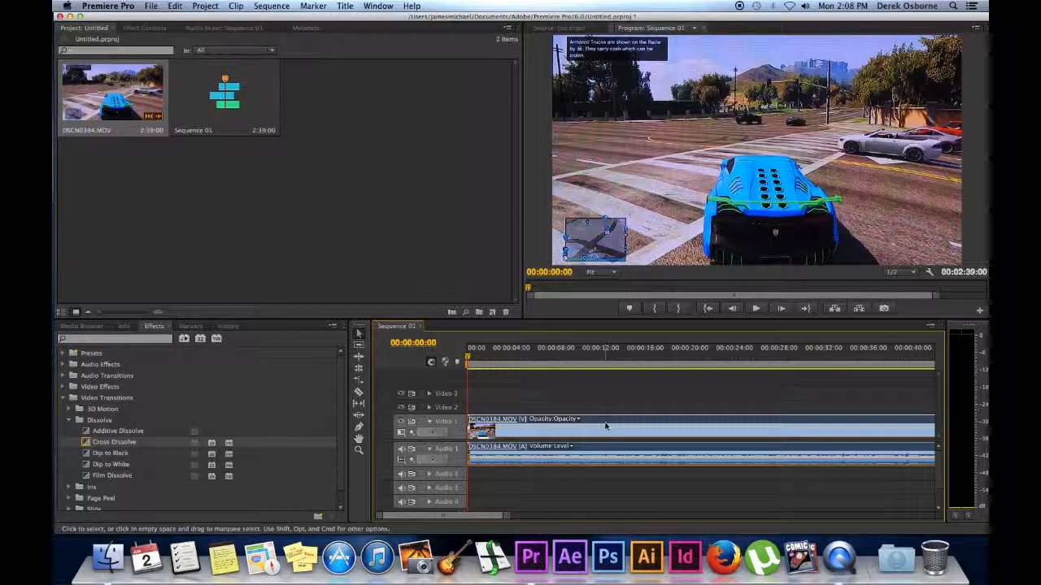
right_click(600, 423)
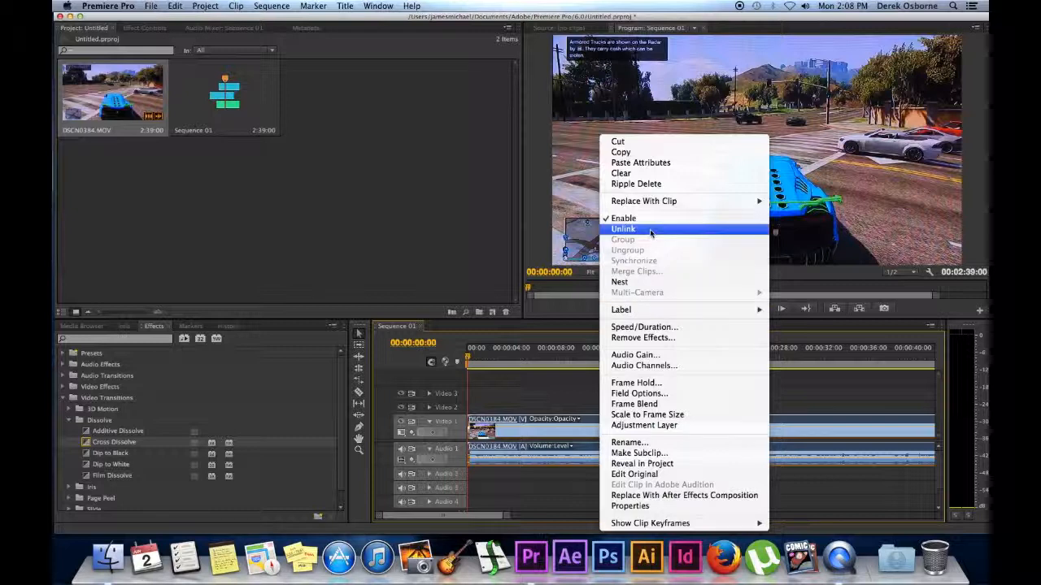
left_click(623, 229)
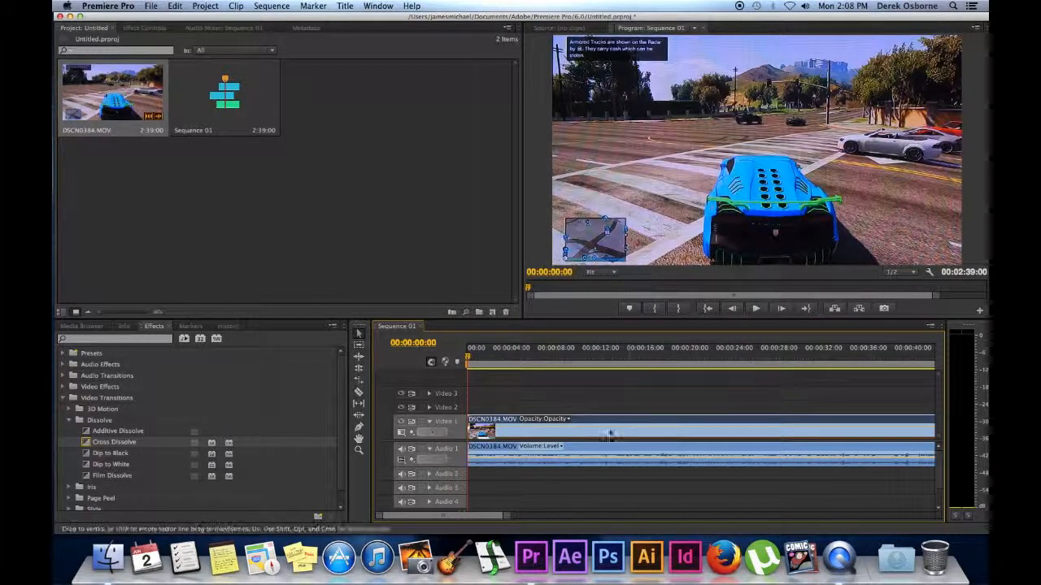
mouse_move(600, 422)
left_mouse_down()
mouse_move(605, 439)
mouse_move(597, 413)
mouse_move(588, 425)
left_mouse_up()
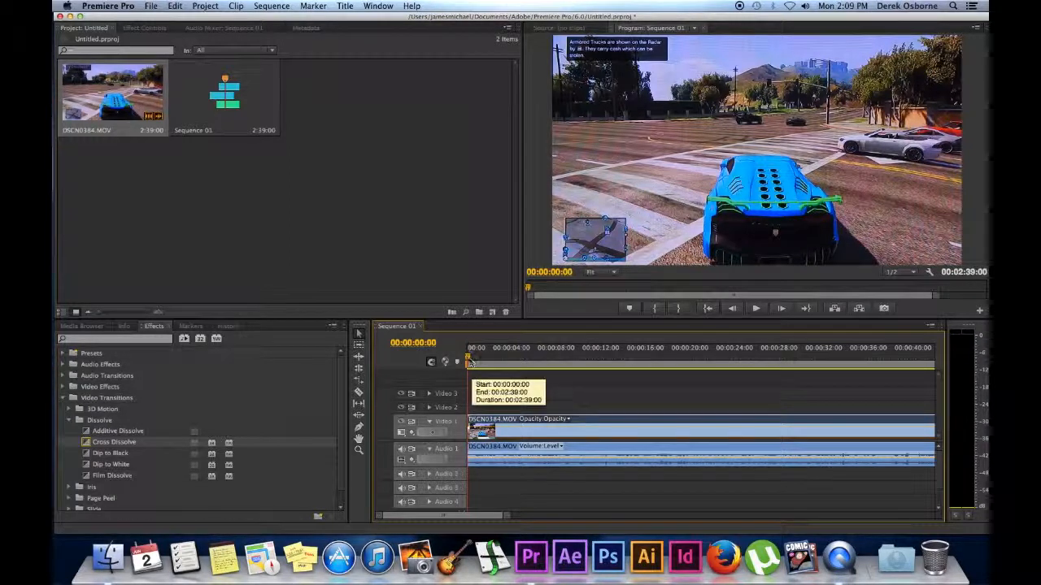
Split the video clip with the razor at 00:00:09:28 and 00:00:18:23.
left_click_drag(536, 365, 579, 370)
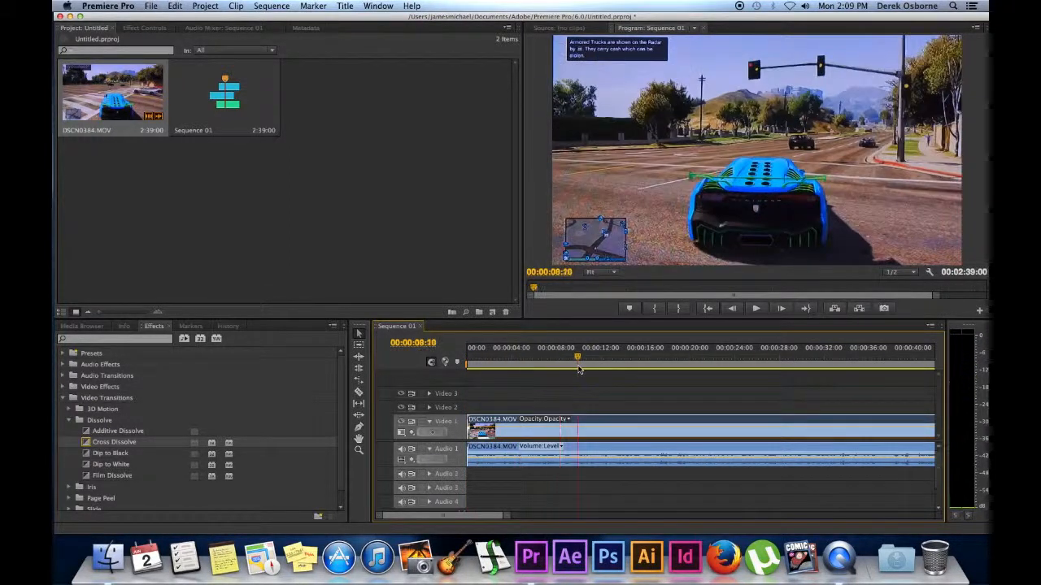
key("c")
left_click(579, 428)
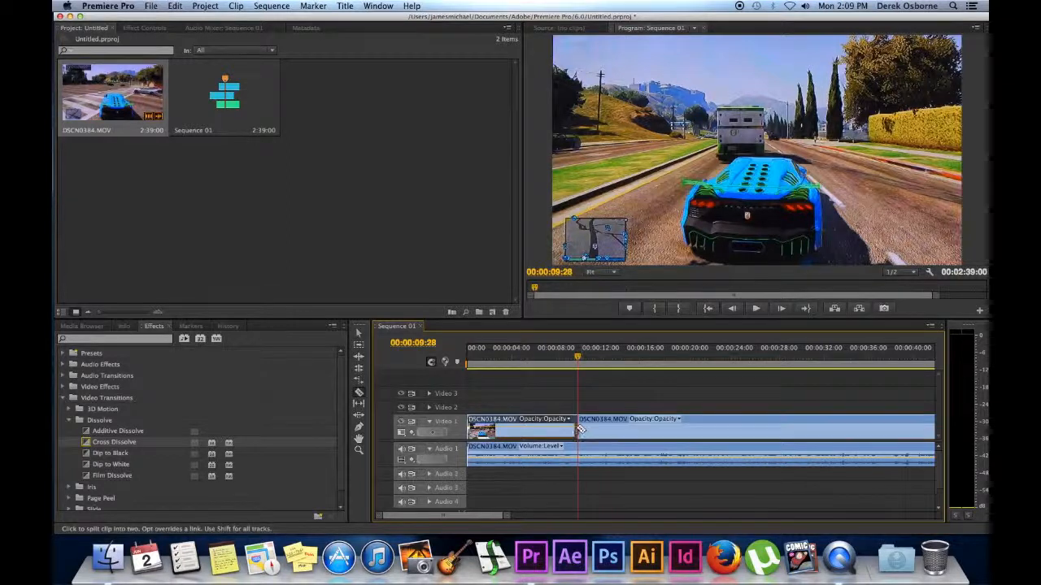
left_click_drag(578, 359, 676, 364)
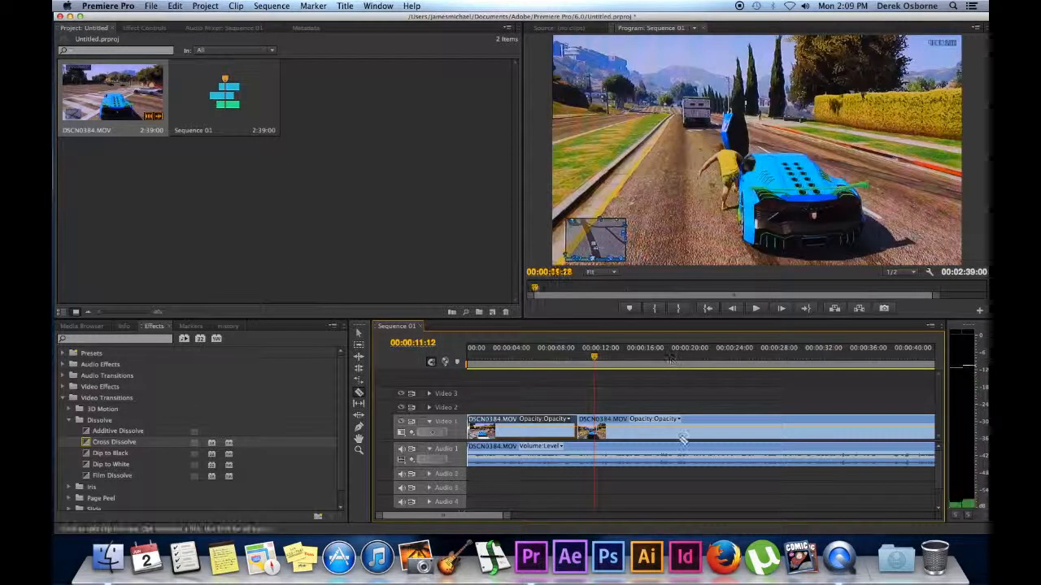
left_click(678, 431)
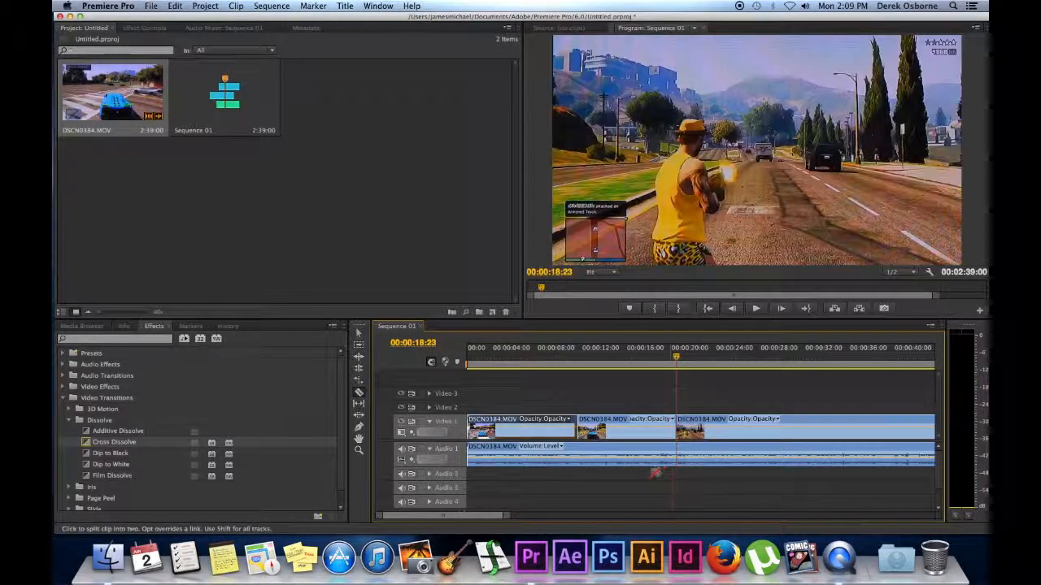
Clear the middle piece, slide the last piece left, and add a Cross Dissolve at the cut.
key("v")
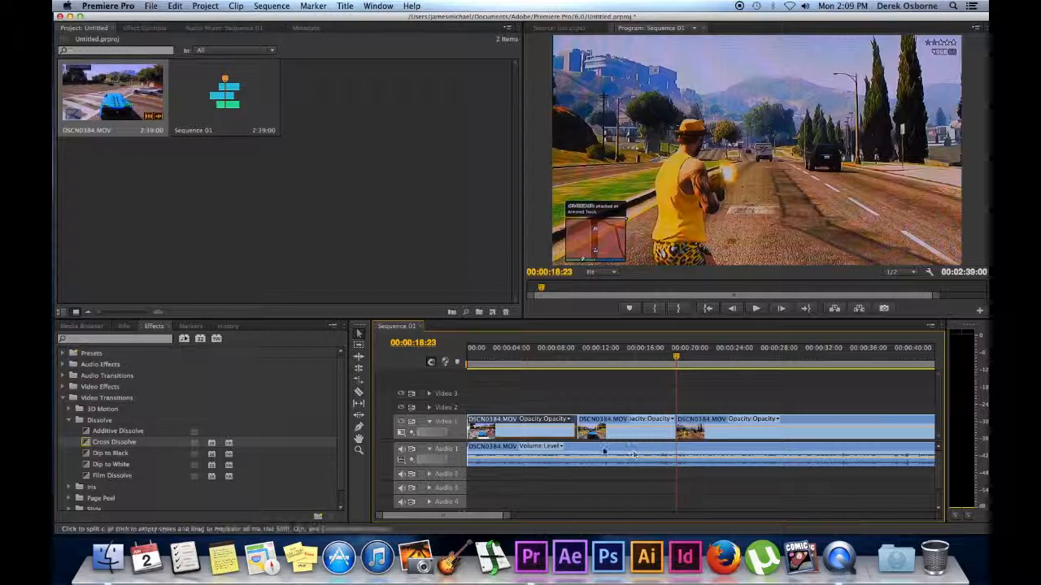
left_click(616, 422)
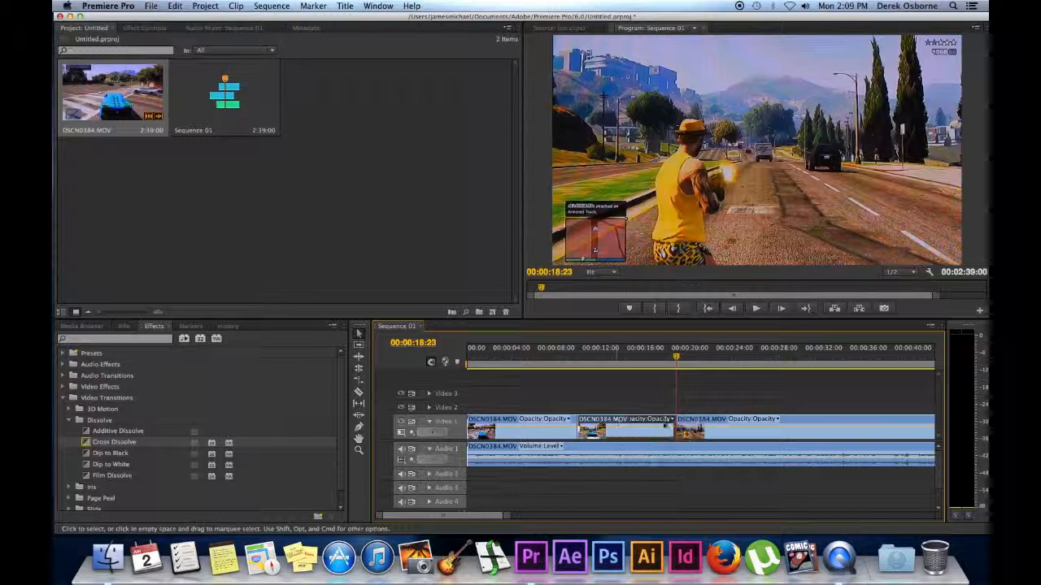
right_click(616, 421)
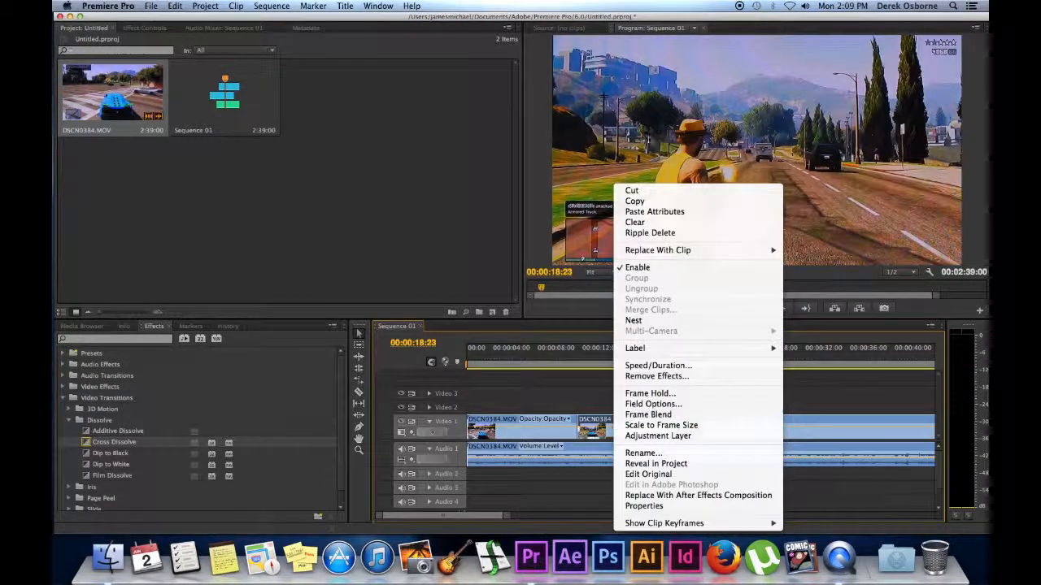
left_click(682, 383)
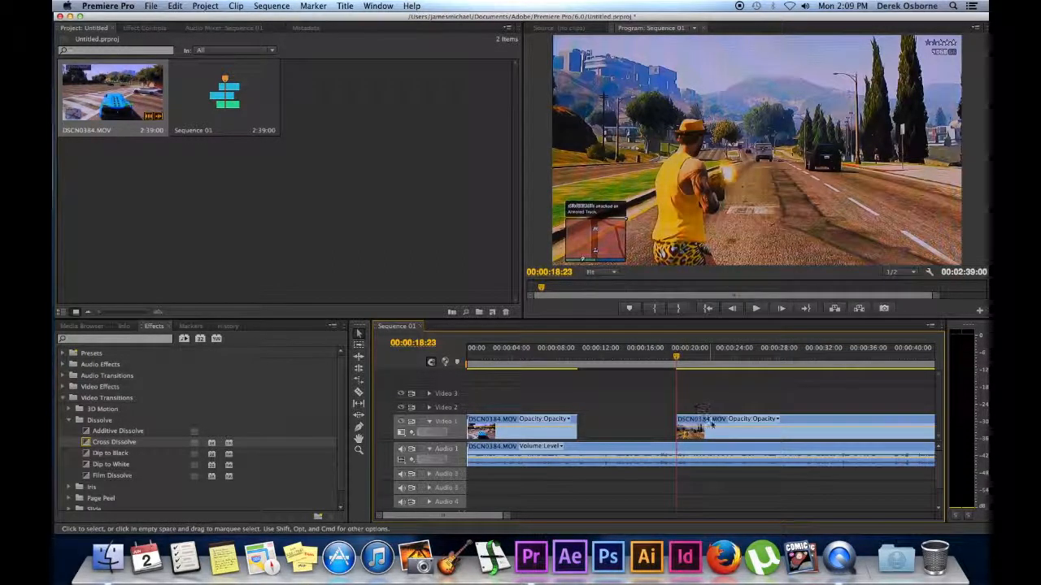
left_click_drag(786, 422, 607, 421)
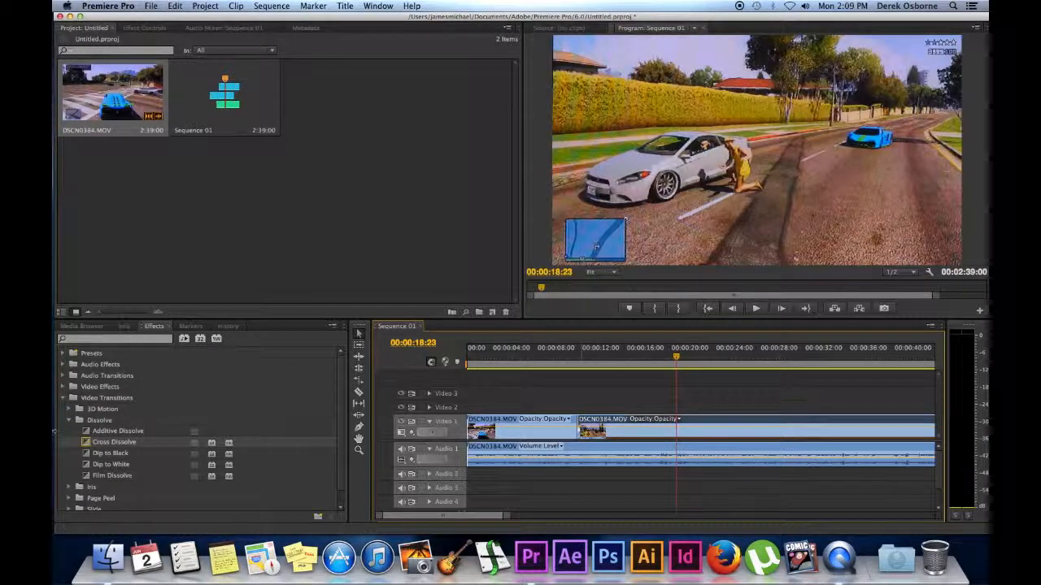
left_click_drag(94, 446, 577, 432)
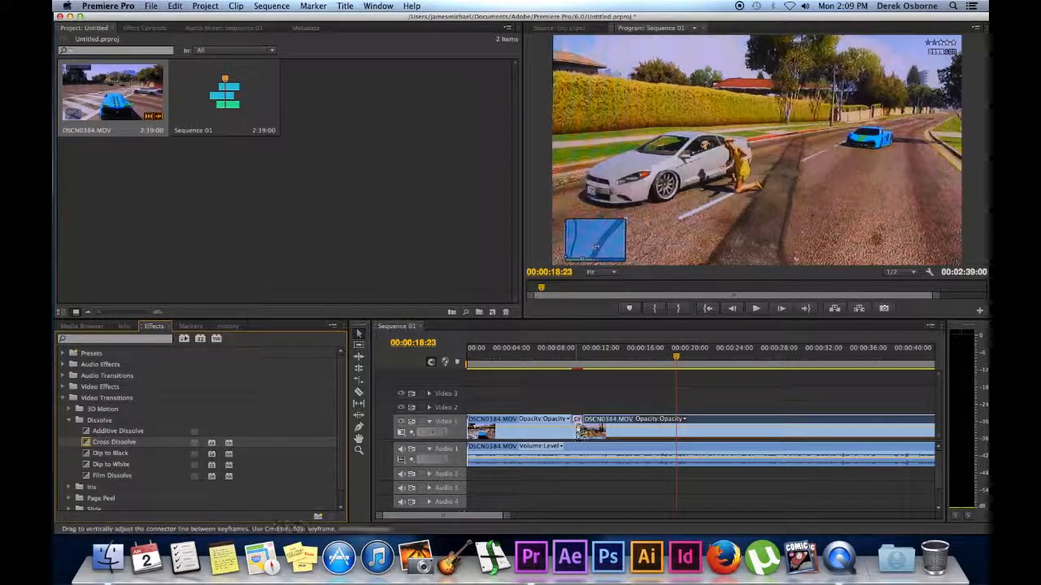
Play back the edit from about 00:00:09.
left_click(569, 358)
key("space")
key("space")
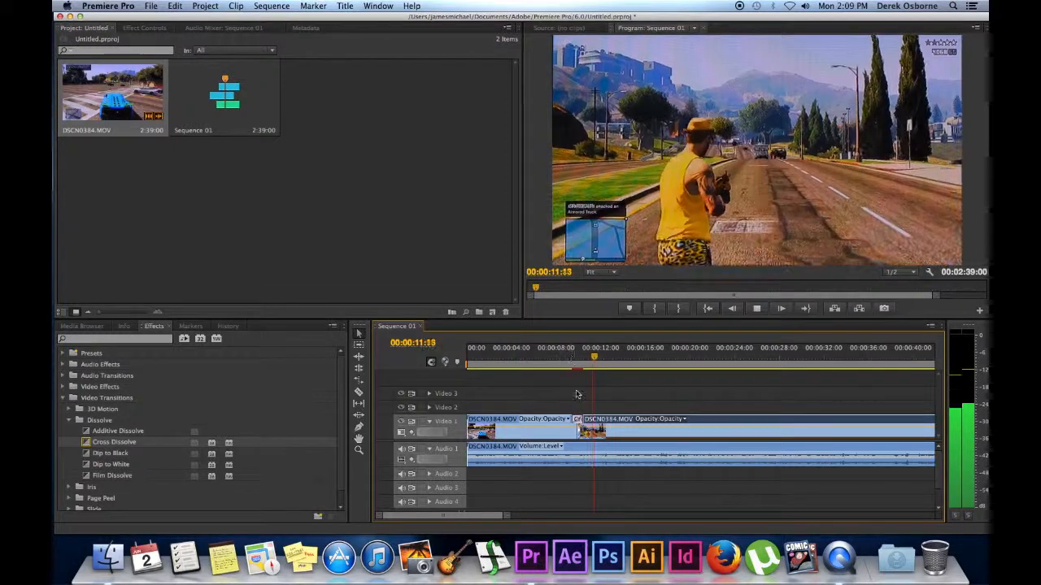
key("space")
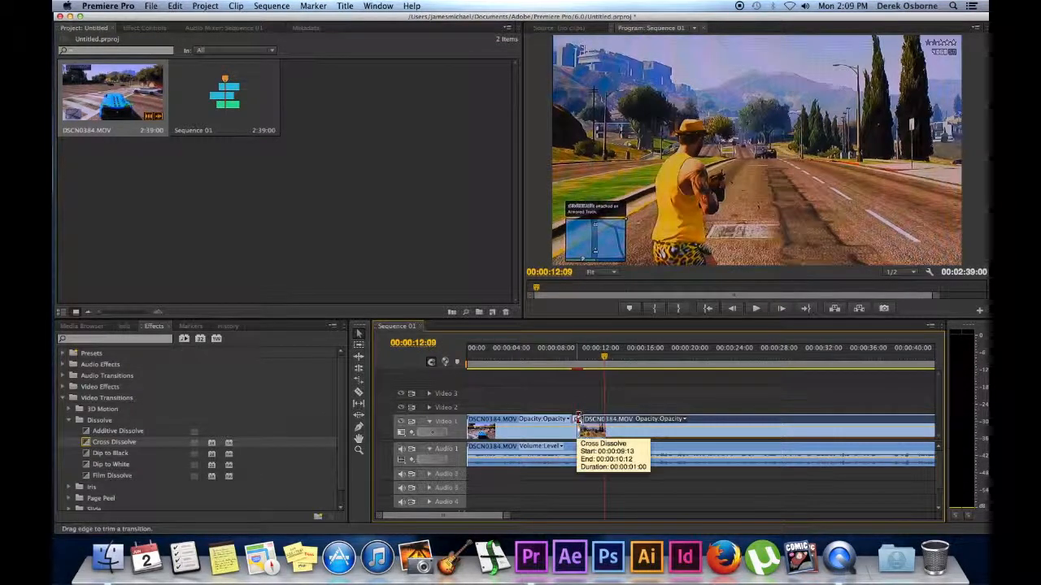
Undo back to the single uncut clip and return the playhead to 00:00:09:00.
key("super+z")
key("super+z")
key("super+z")
key("super+z")
key("super+z")
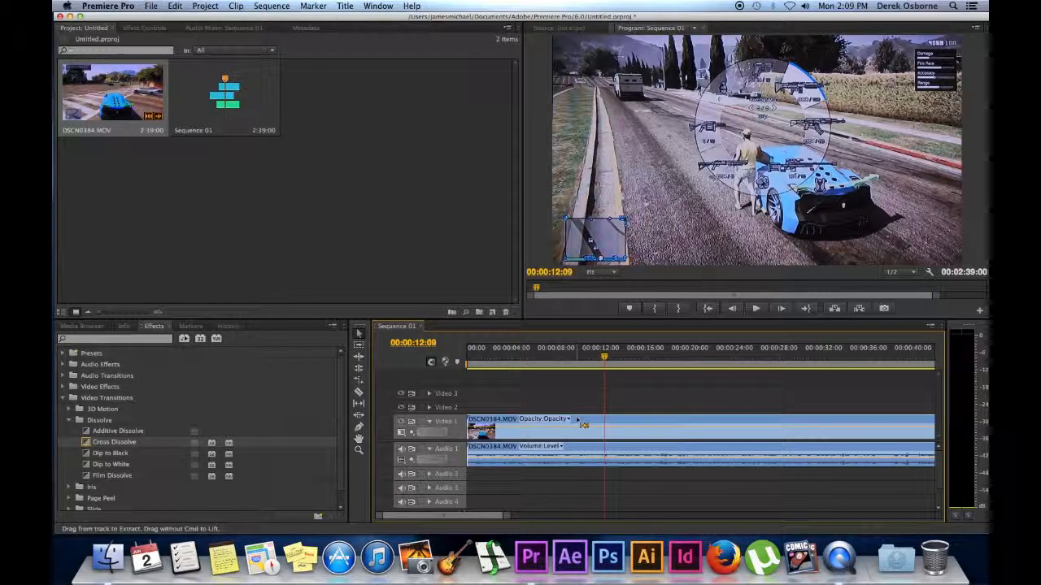
key("super+z")
key("super+shift+z")
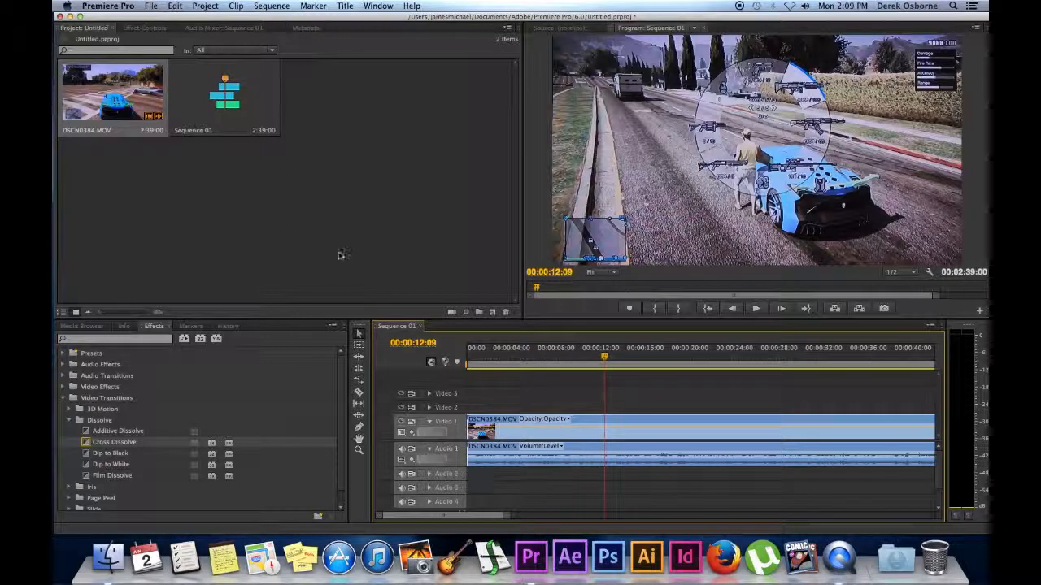
left_click_drag(604, 357, 571, 358)
left_click(156, 29)
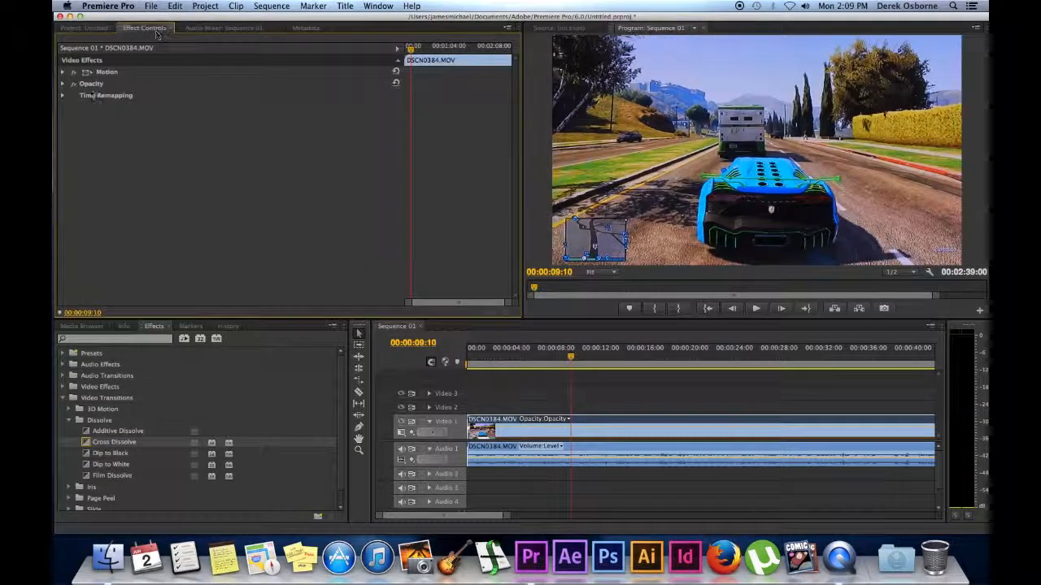
left_click(62, 73)
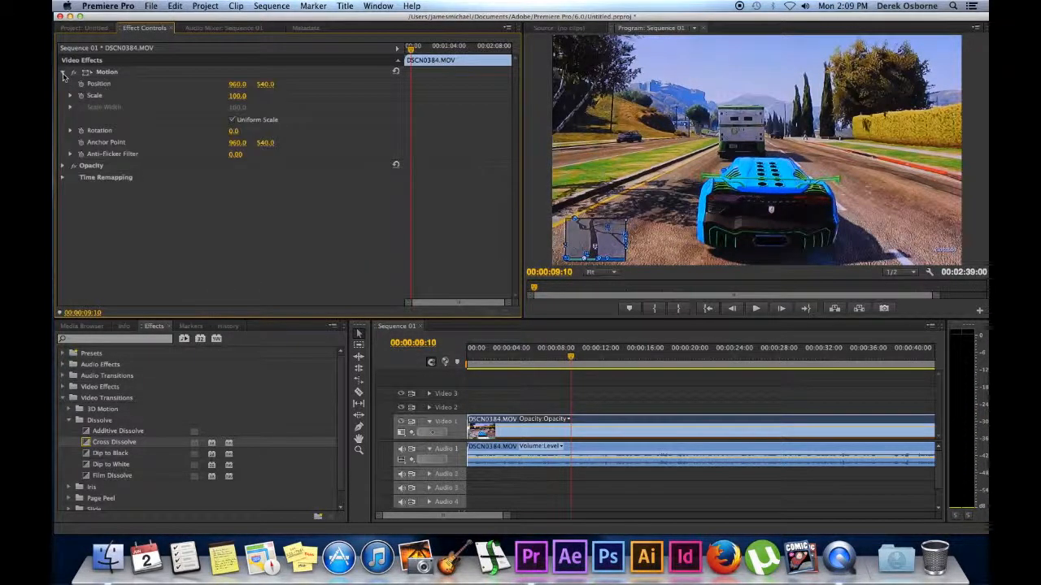
left_click(62, 74)
left_click(63, 85)
left_click(64, 84)
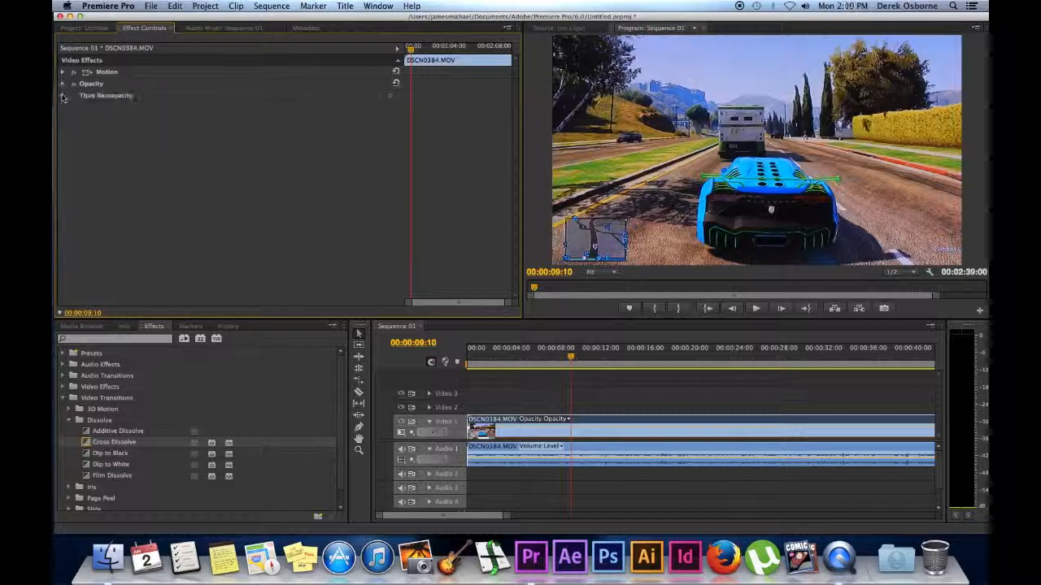
left_click(63, 85)
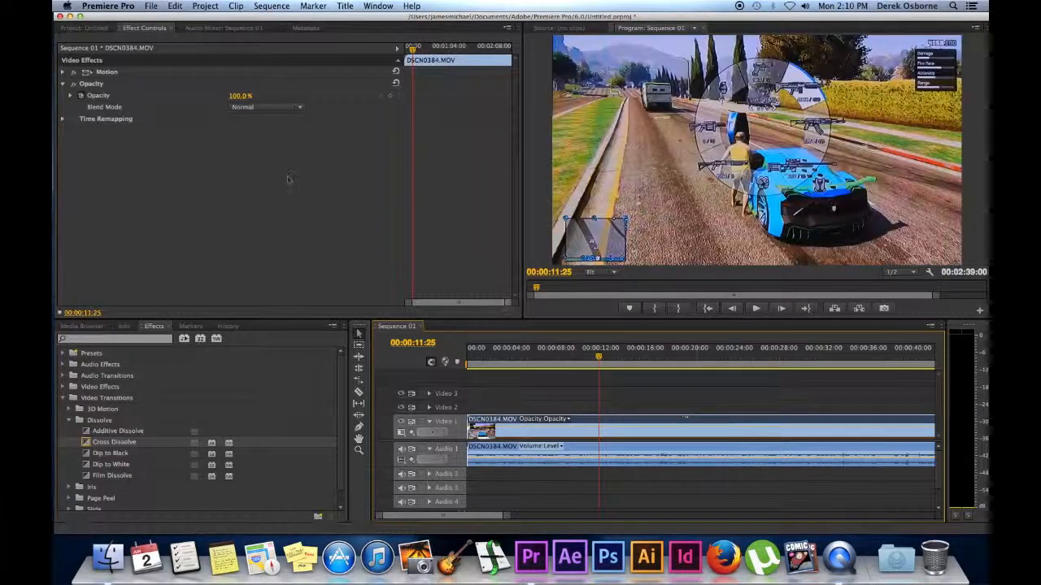
left_click(62, 84)
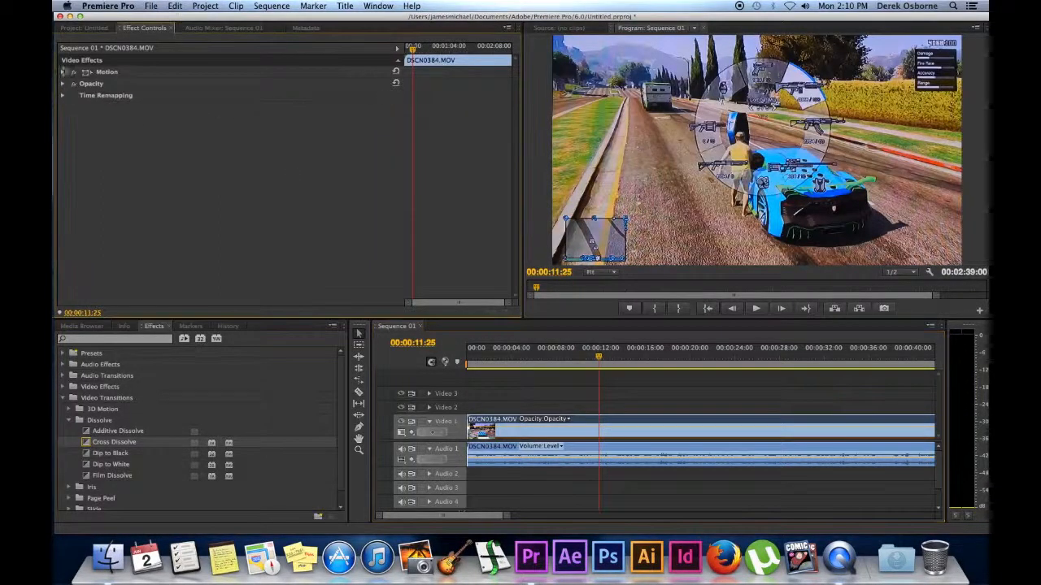
left_click(78, 29)
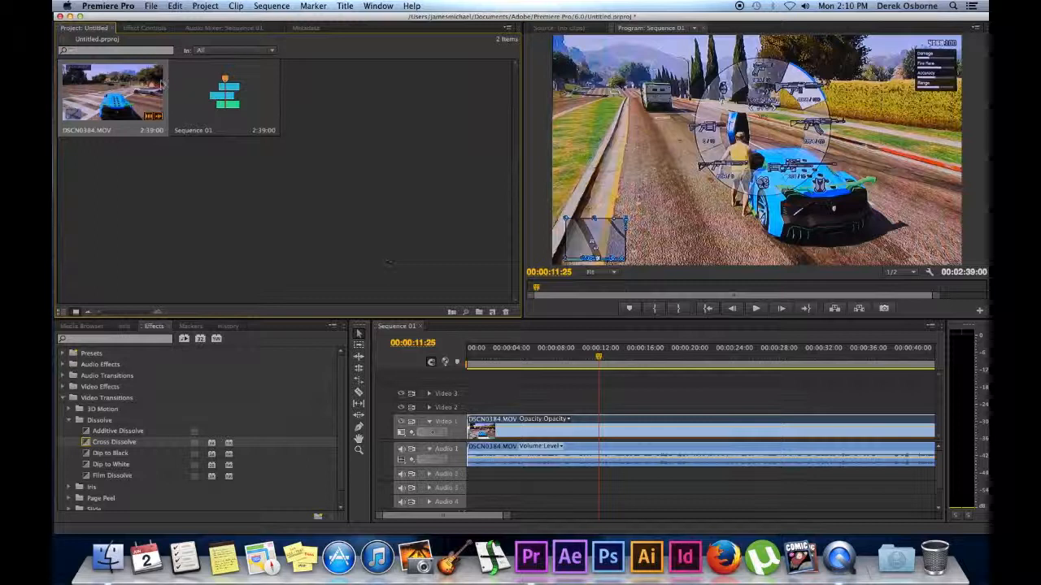
Expand Video 1 and Audio 1 to show opacity and volume lines, then scrub the opening footage.
left_click(429, 421)
left_click(430, 449)
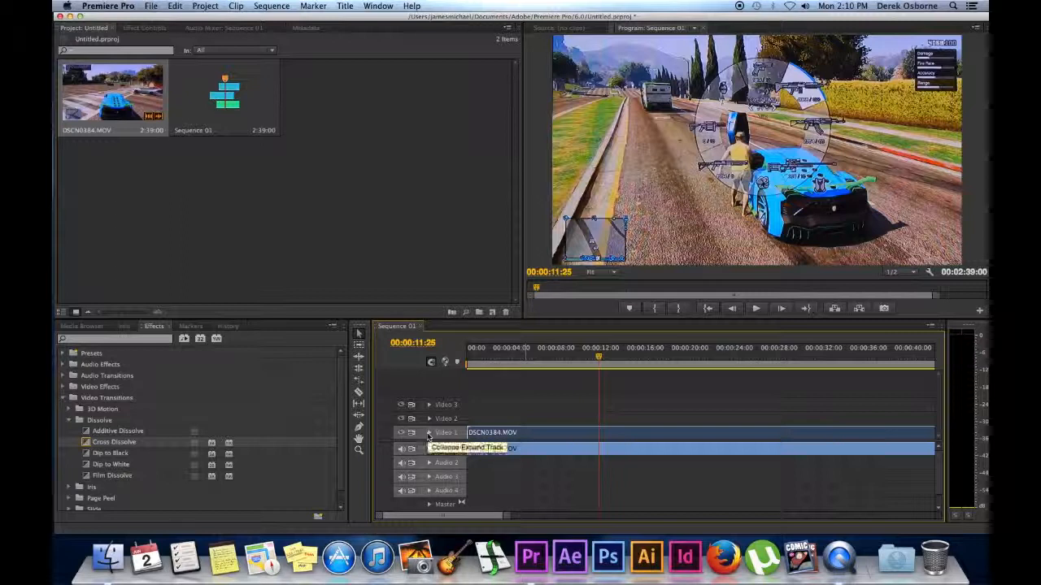
left_click(429, 433)
left_click(430, 449)
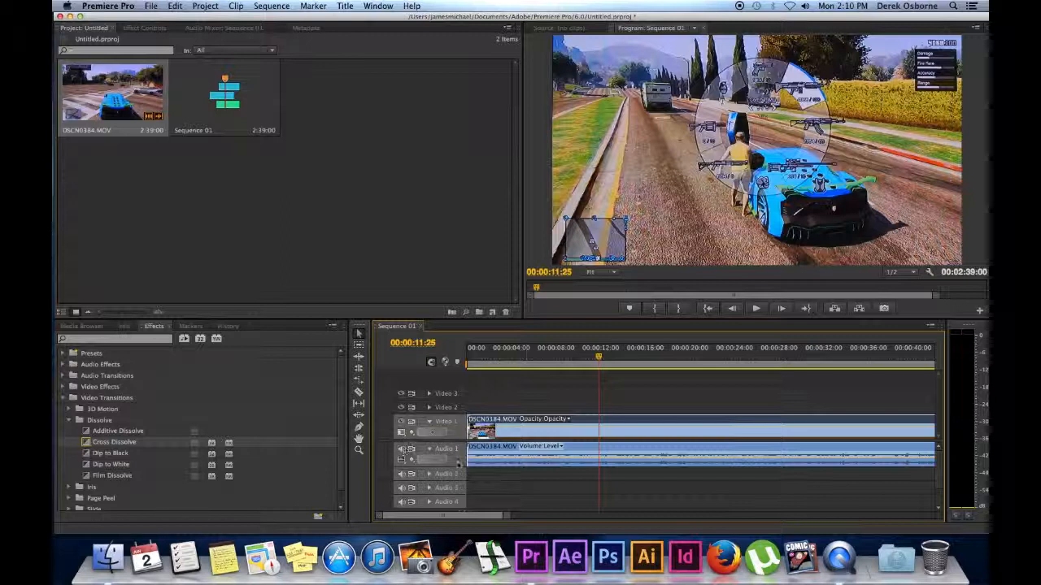
left_click_drag(596, 359, 493, 360)
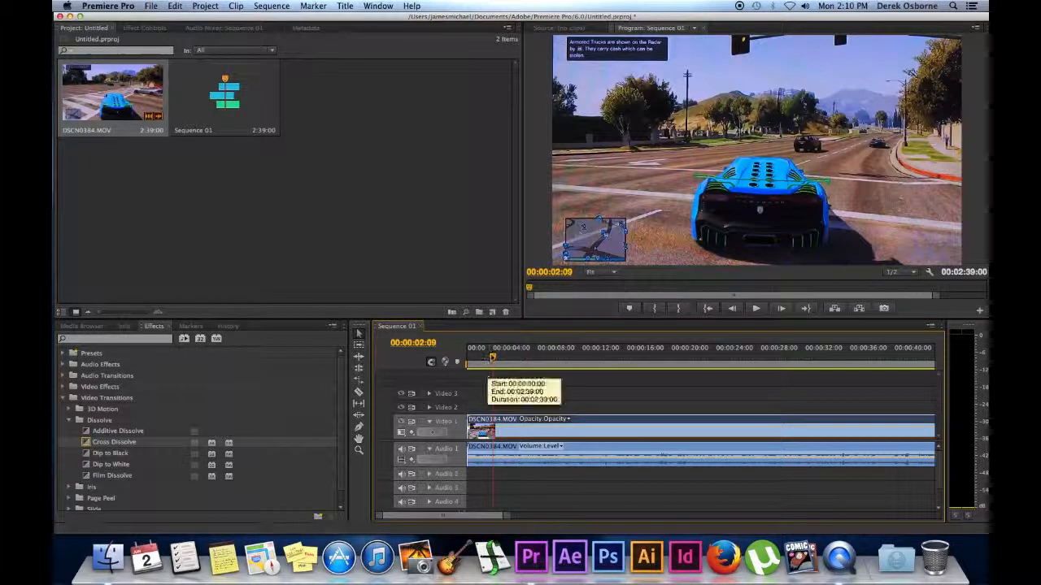
left_click_drag(492, 361, 464, 362)
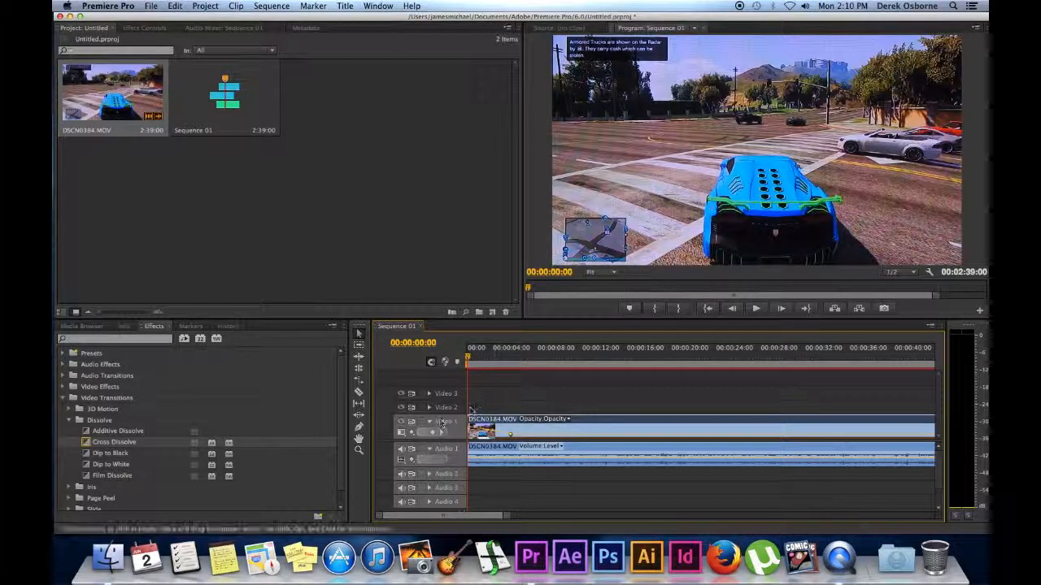
Preview the video fade-in from the start, then raise the 00:00:02:22 audio volume keyframe to about 3 dB.
key("space")
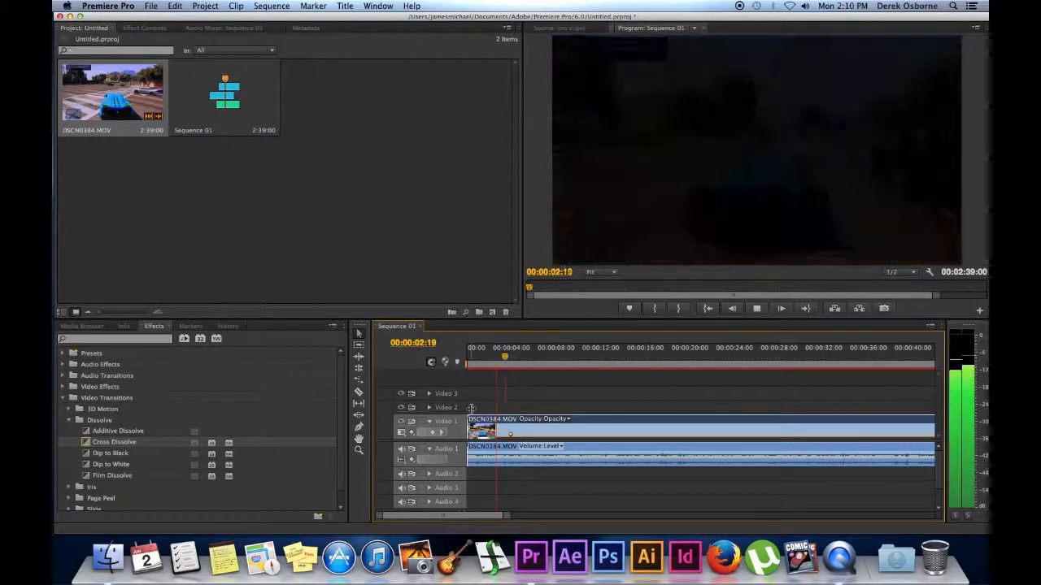
key("space")
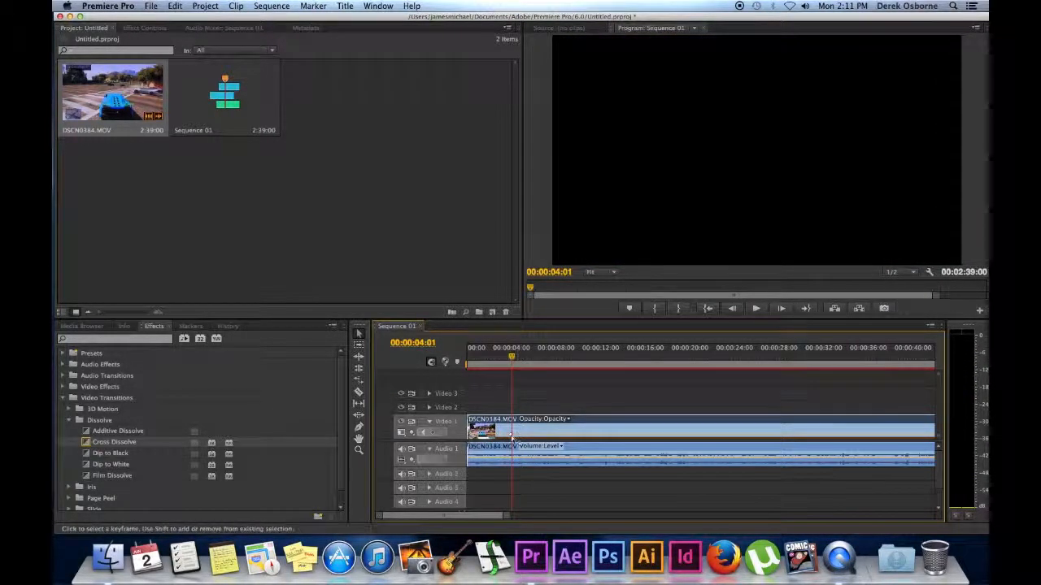
left_click_drag(511, 357, 445, 367)
key("space")
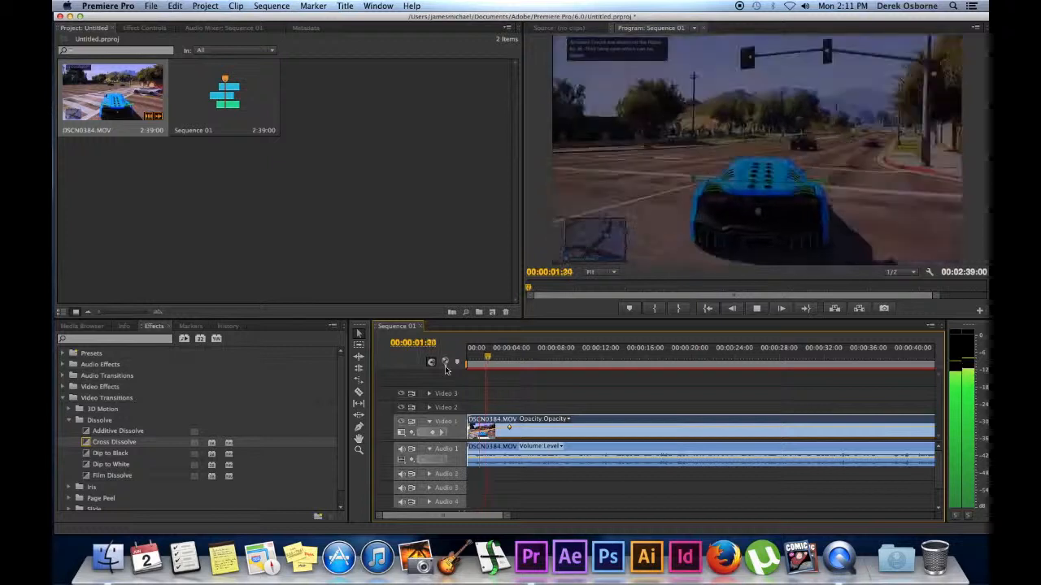
key("space")
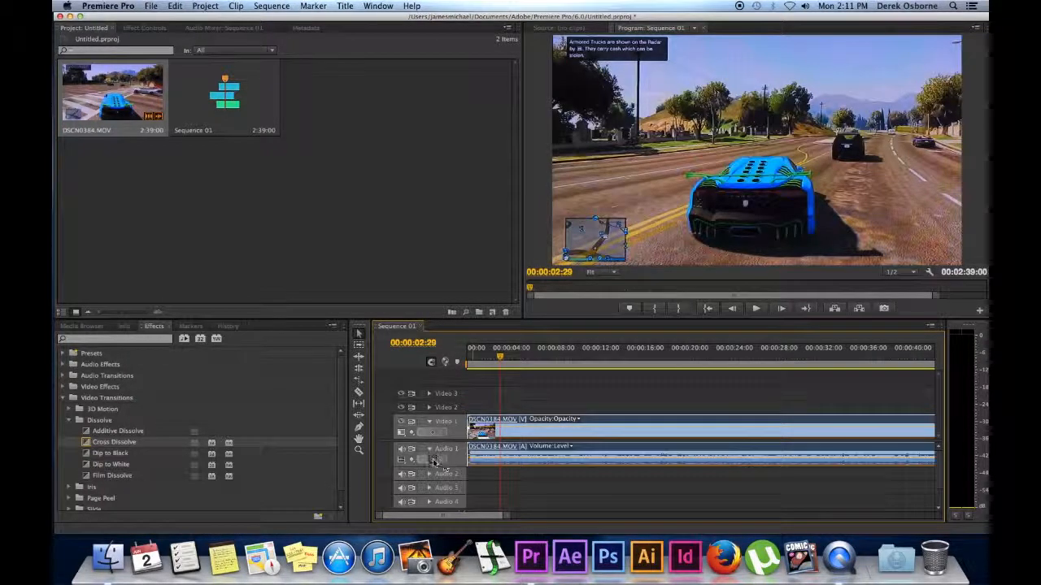
key("Home")
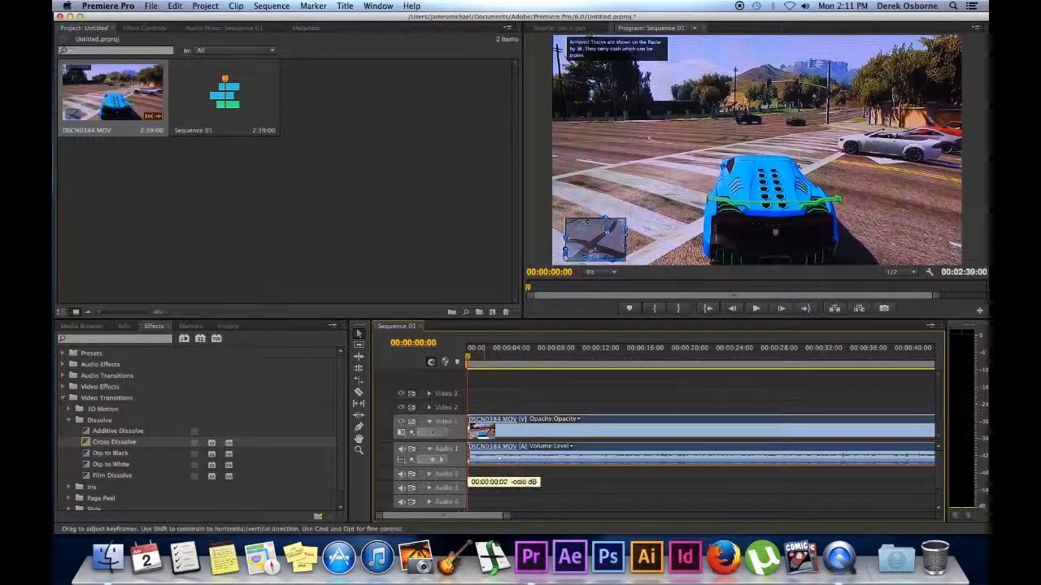
mouse_move(500, 459)
left_mouse_down()
mouse_move(469, 464)
mouse_move(500, 459)
left_mouse_up()
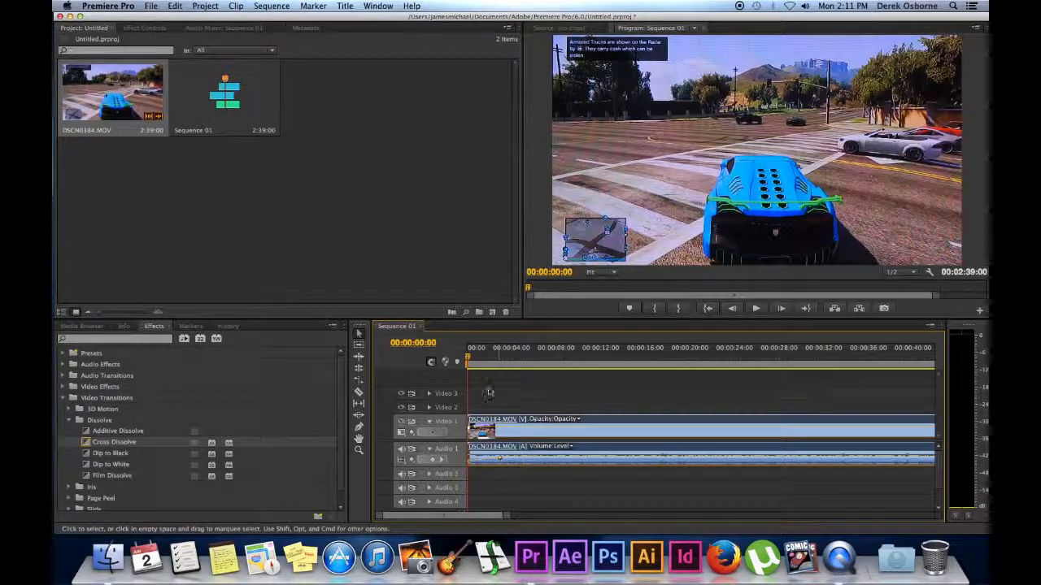
Lower the first Audio 1 volume keyframe to -46 dB.
left_click(143, 28)
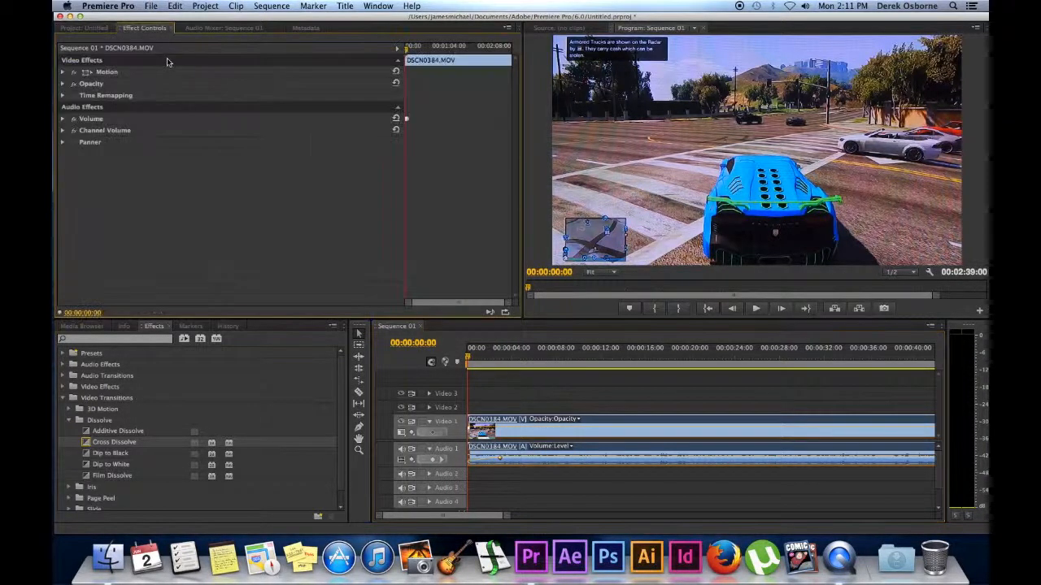
left_click(99, 72)
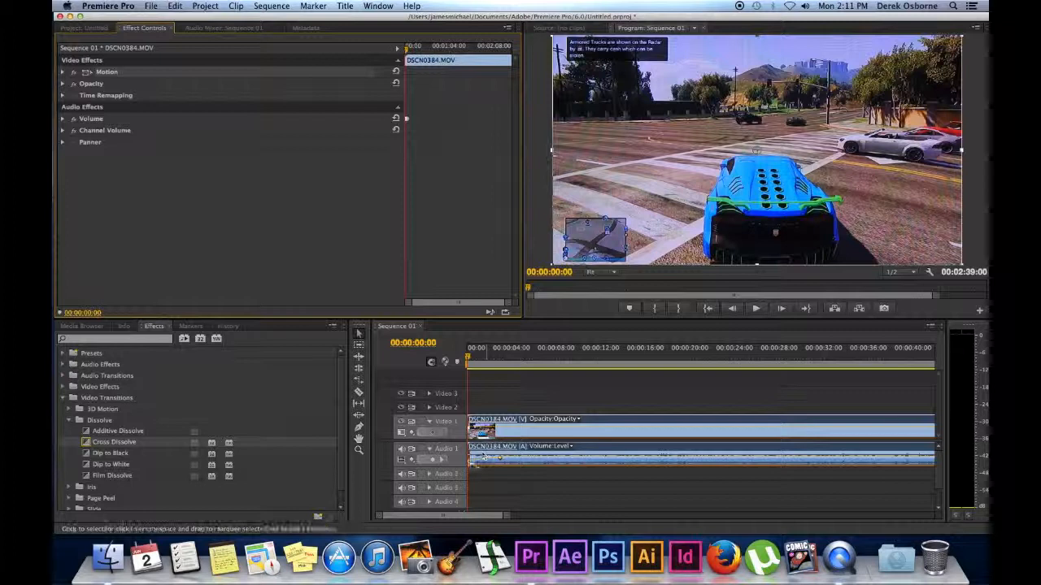
left_click_drag(469, 461, 470, 464)
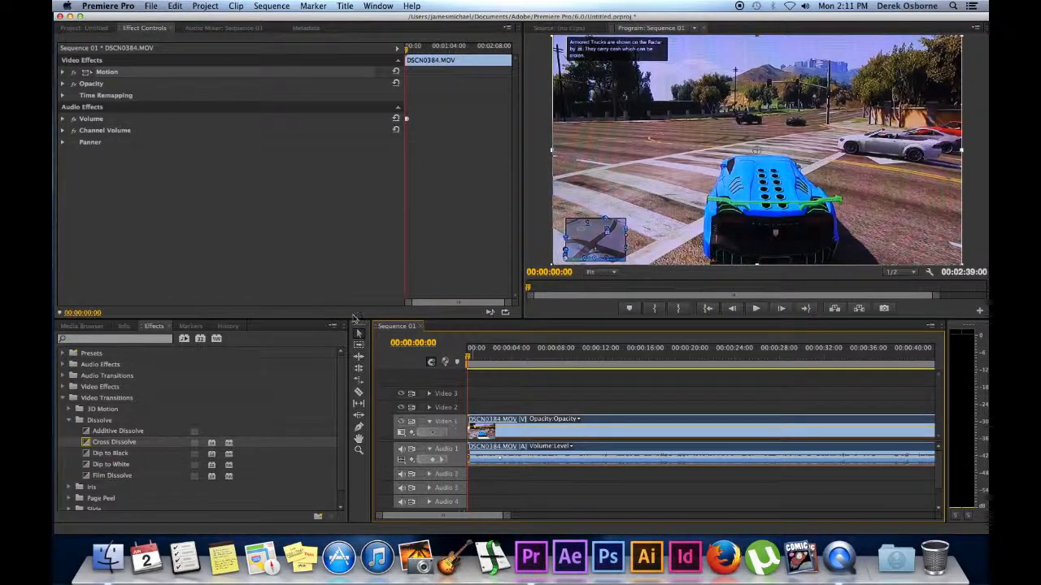
Collapse the Video Transitions folders, return to the Project panel, and open Title > New Title.
left_click(69, 411)
left_click(70, 410)
left_click(69, 419)
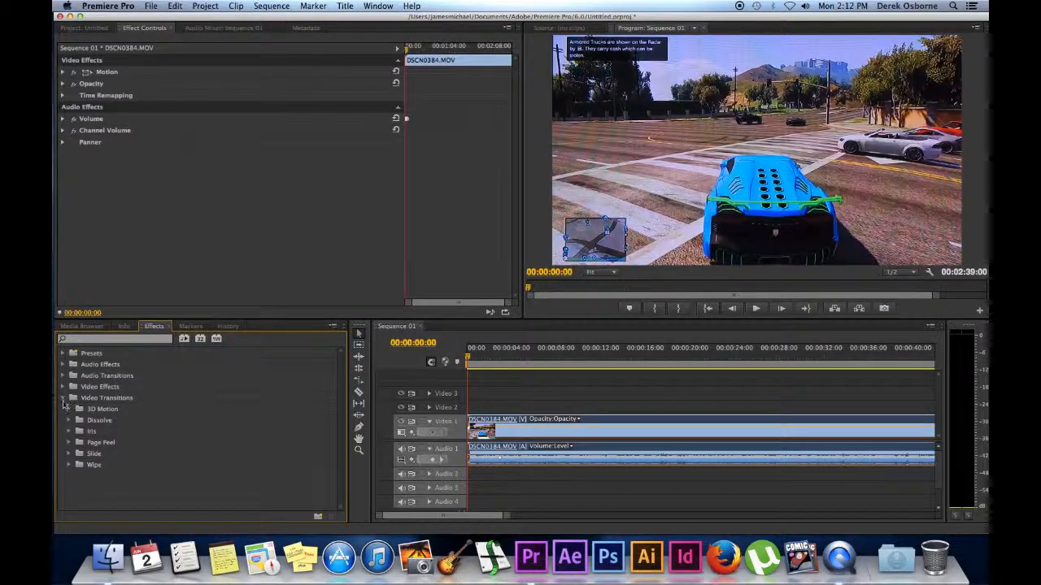
left_click(63, 399)
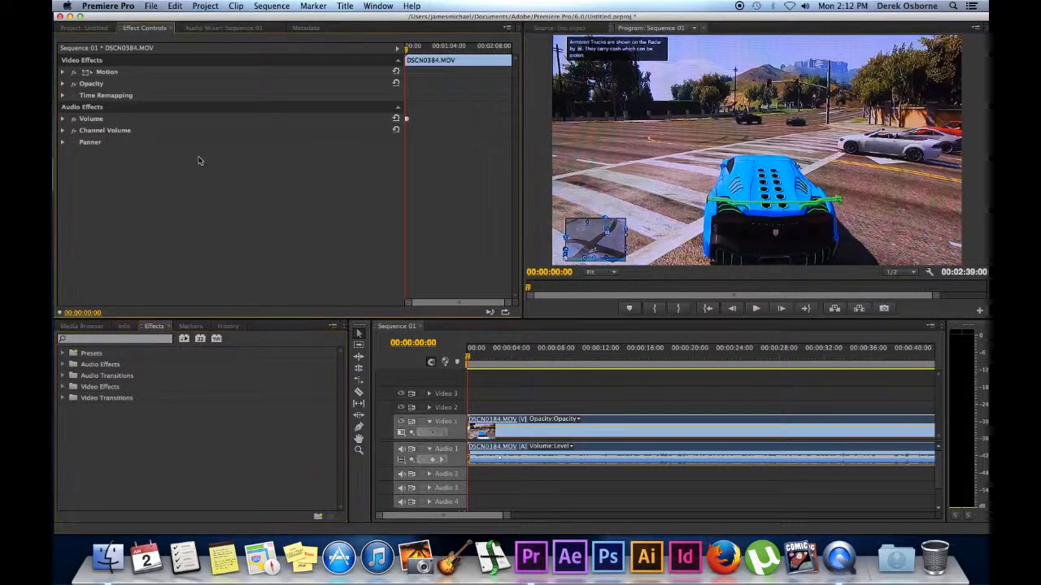
left_click(73, 29)
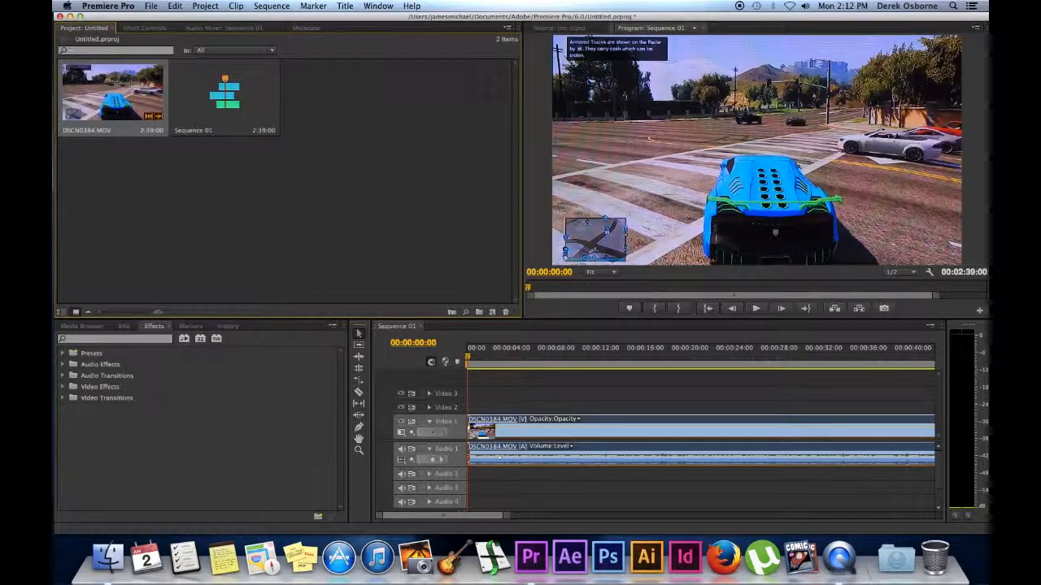
left_click(345, 6)
mouse_move(407, 20)
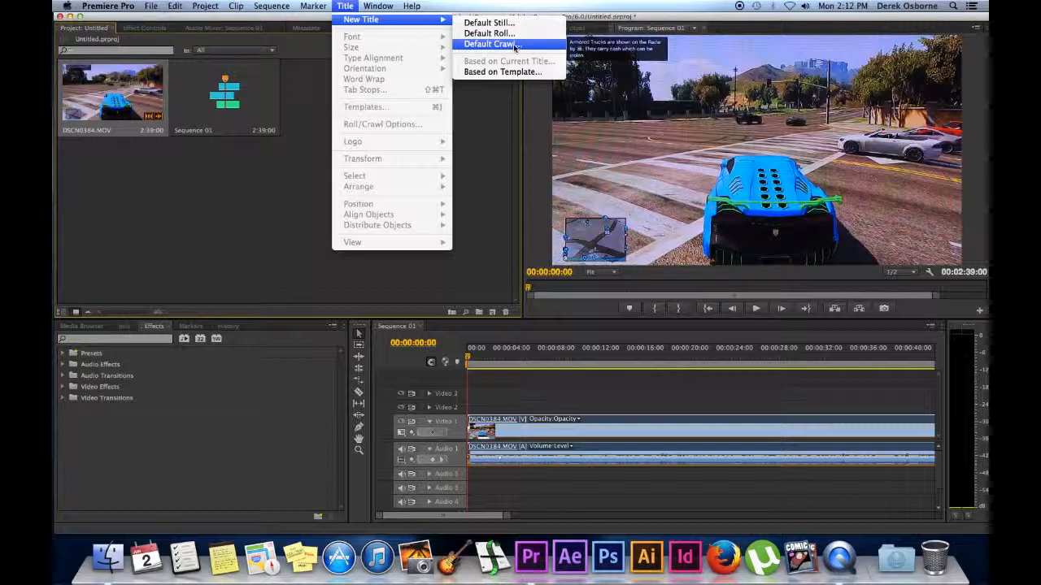
Create a Default Still title named Title 01.
left_click(489, 23)
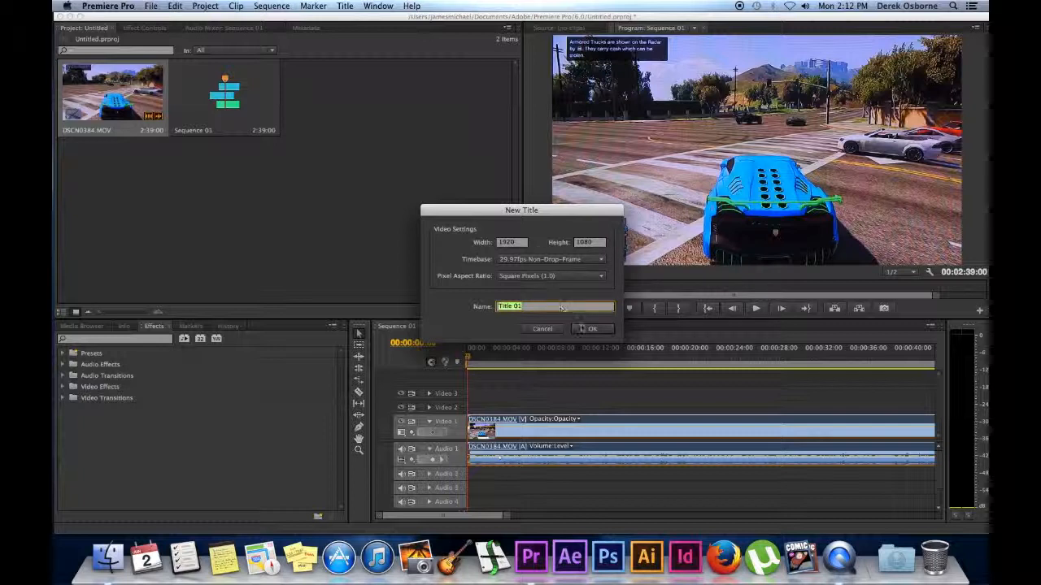
key("Return")
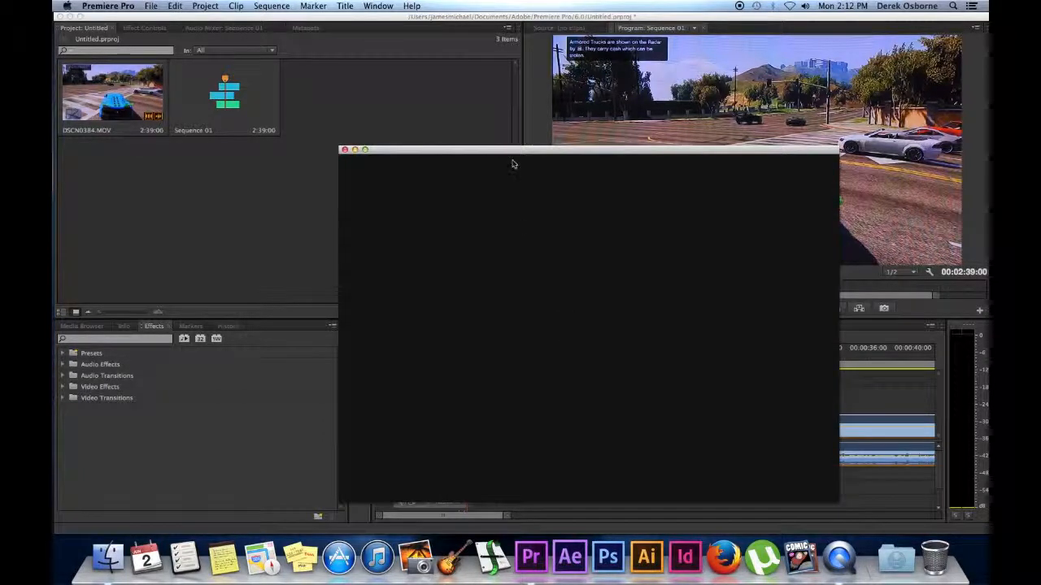
Move the title editor window to the upper left of the screen.
left_click_drag(514, 159, 480, 116)
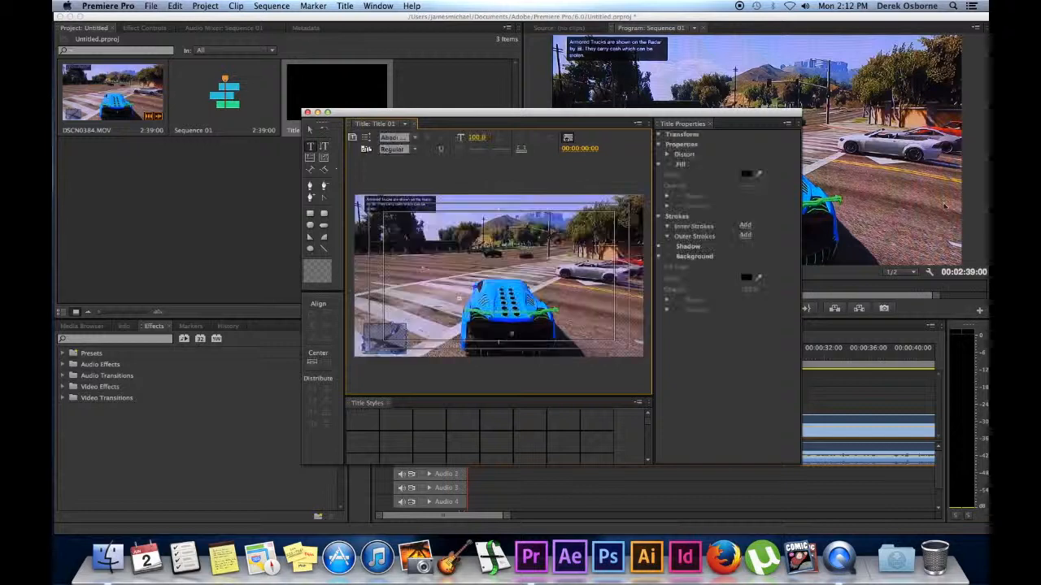
left_click_drag(676, 113, 425, 59)
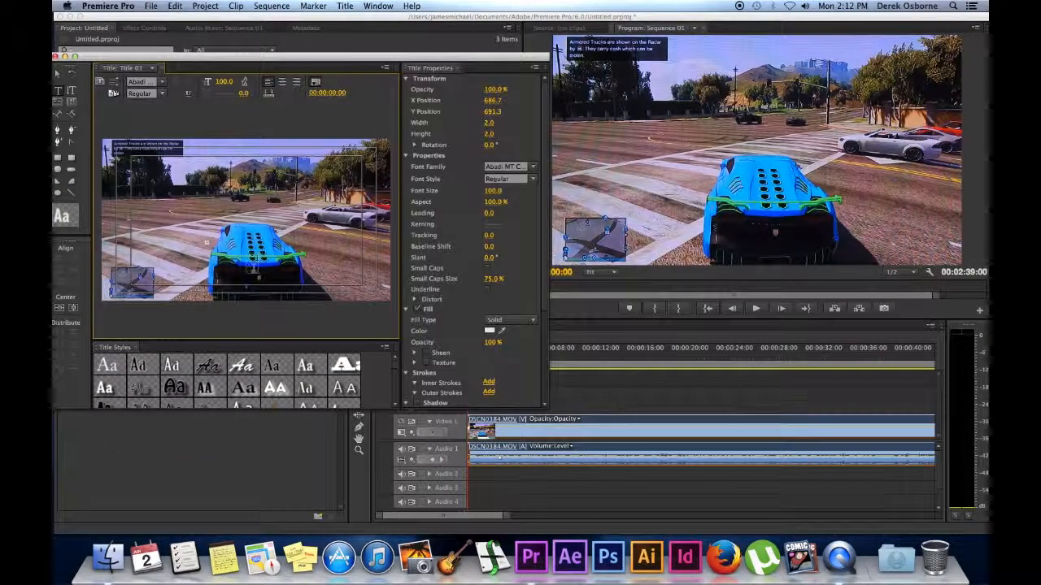
left_click_drag(325, 57, 297, 47)
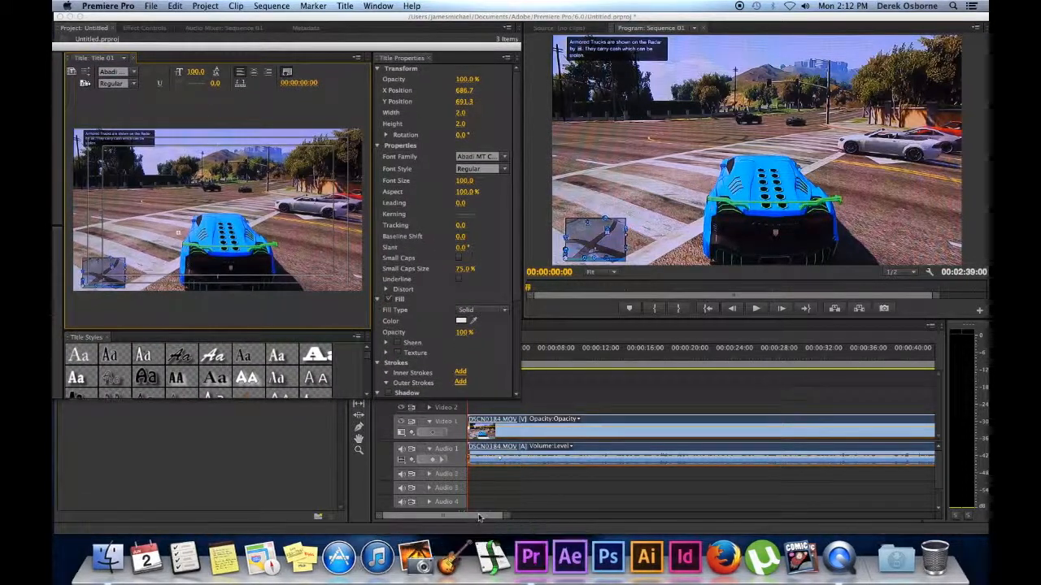
Scroll the timeline and scrub the playhead through the end of the gameplay clip.
left_click_drag(475, 518, 513, 518)
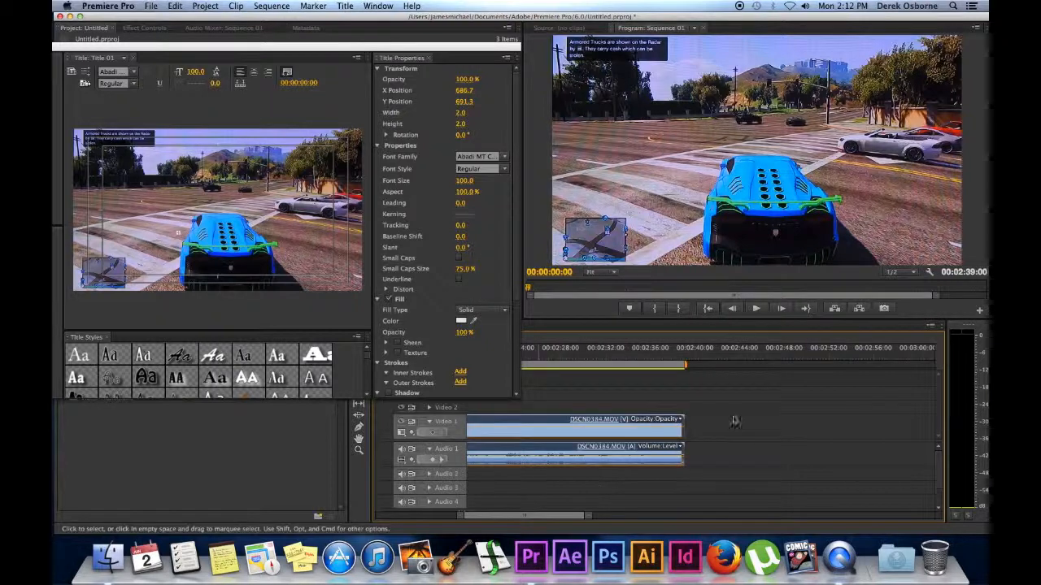
left_click(694, 359)
left_click_drag(694, 359, 631, 359)
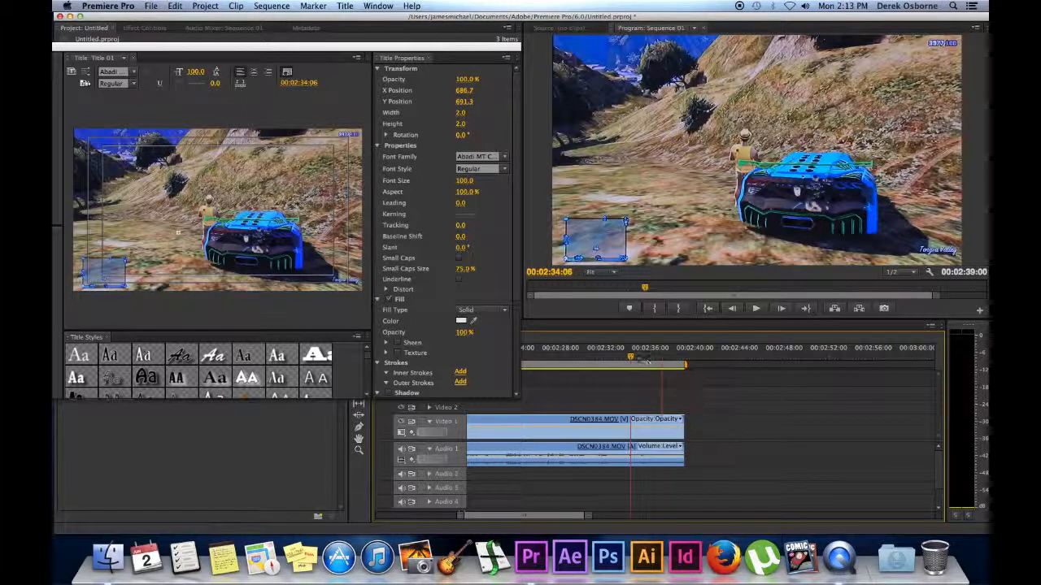
left_click_drag(631, 357, 688, 362)
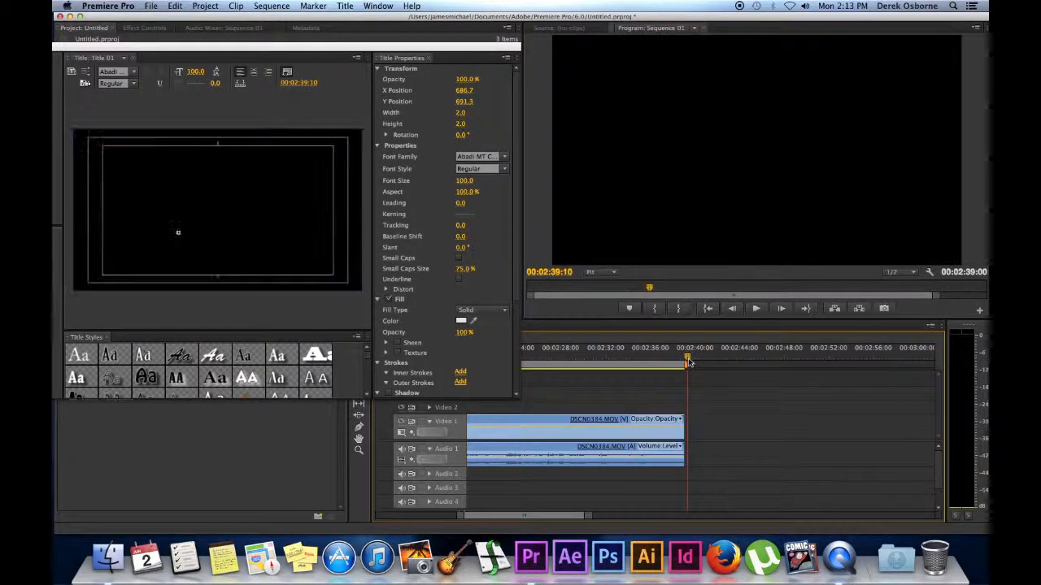
Add the text 'Type typey' in the centre of the title frame.
left_click_drag(280, 45, 479, 114)
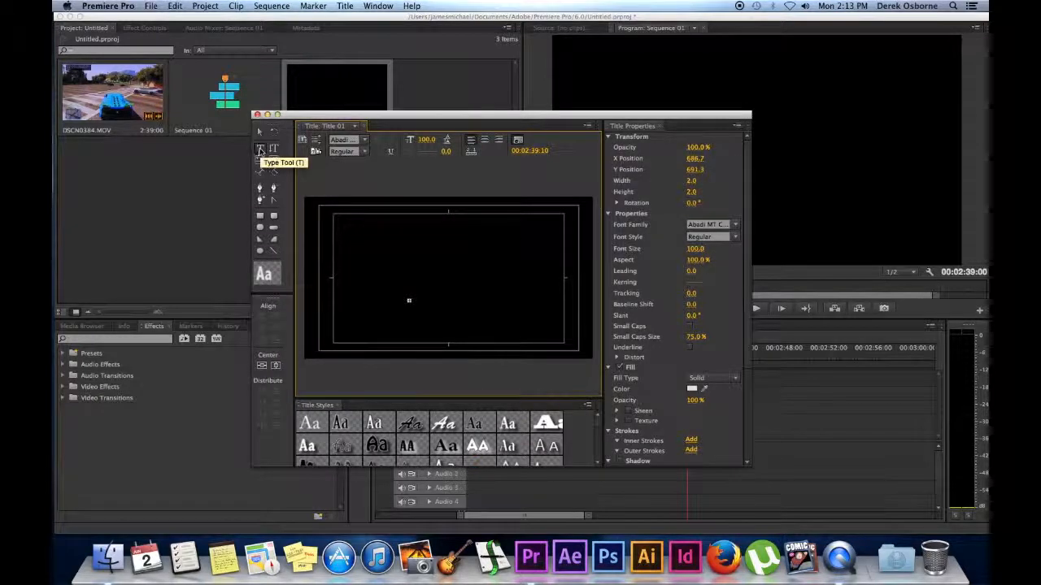
left_click(411, 285)
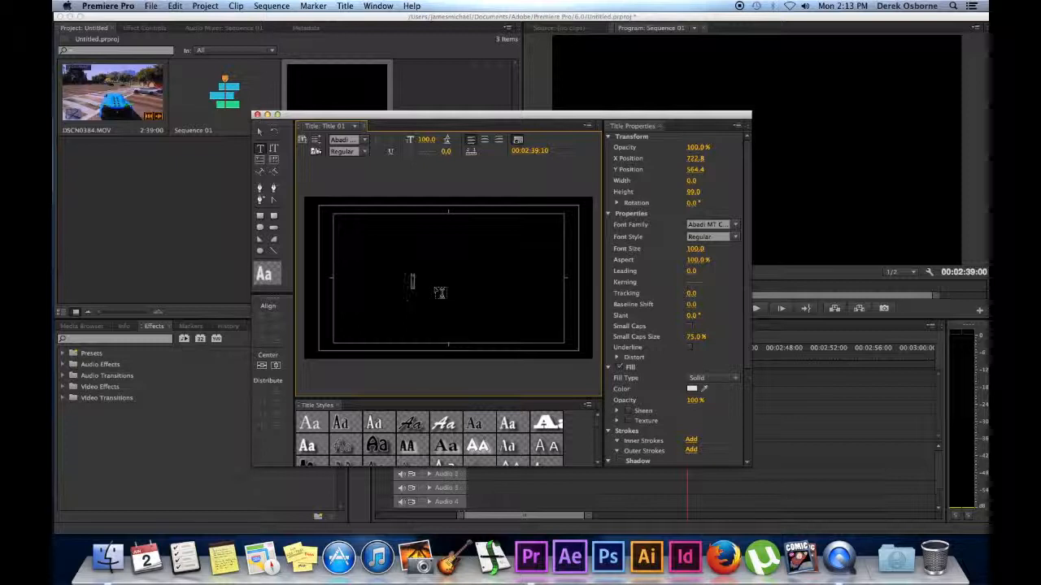
type("Type typey")
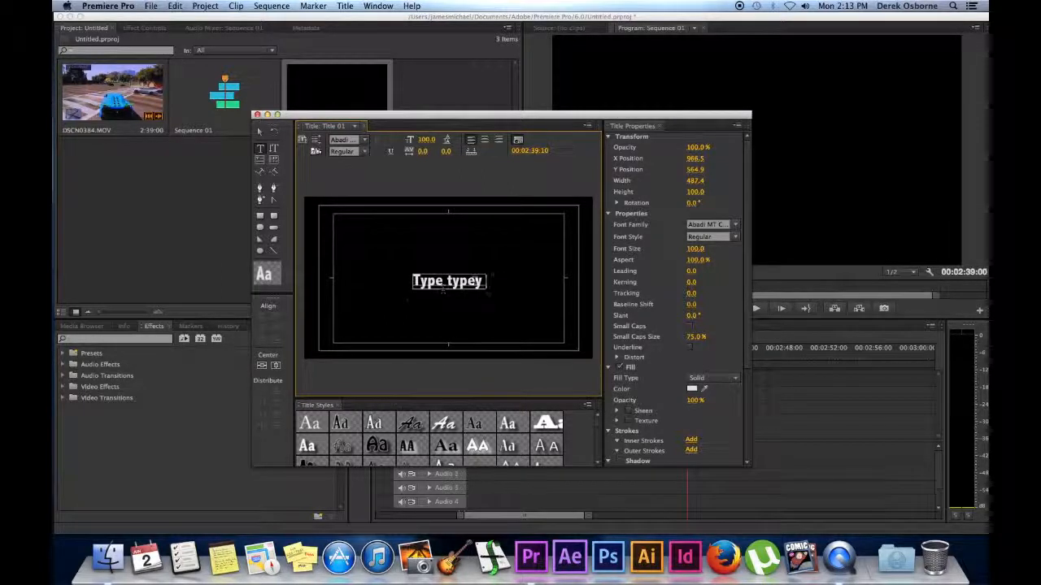
Set the title text's font size to 121 and rotation to 4°.
mouse_move(695, 250)
left_mouse_down()
mouse_move(684, 249)
mouse_move(715, 250)
left_mouse_up()
left_click_drag(696, 172, 673, 160)
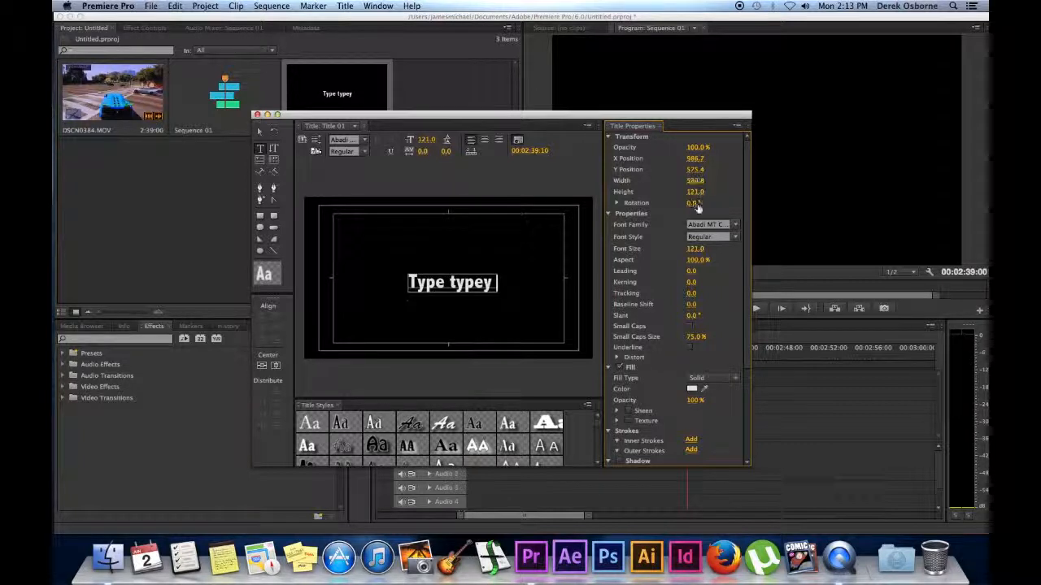
left_click_drag(690, 203, 705, 202)
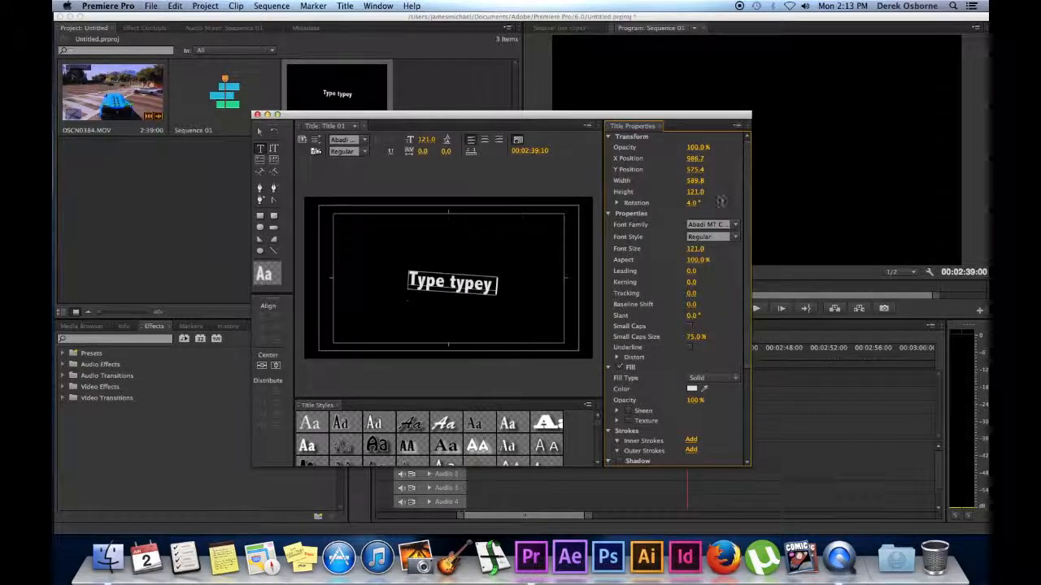
left_click(695, 192)
scroll(742, 195, "down", 4)
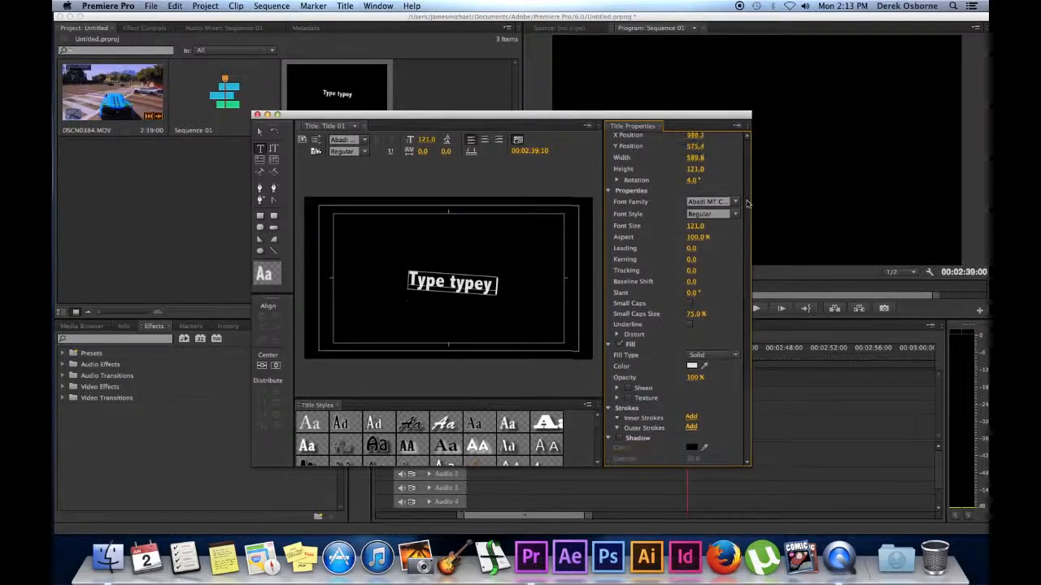
scroll(744, 172, "down", 3)
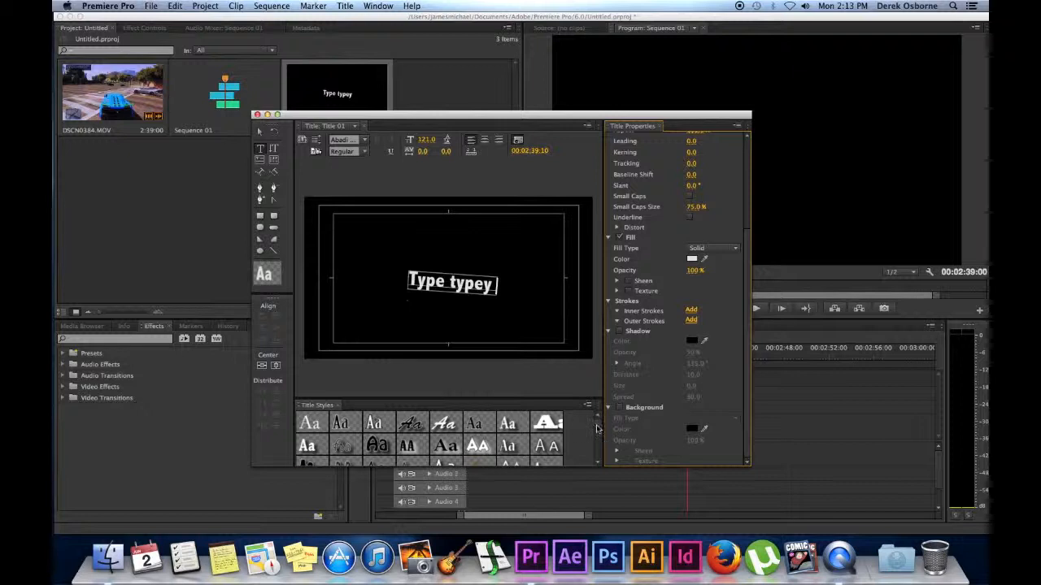
scroll(594, 448, "down", 3)
scroll(595, 449, "up", 5)
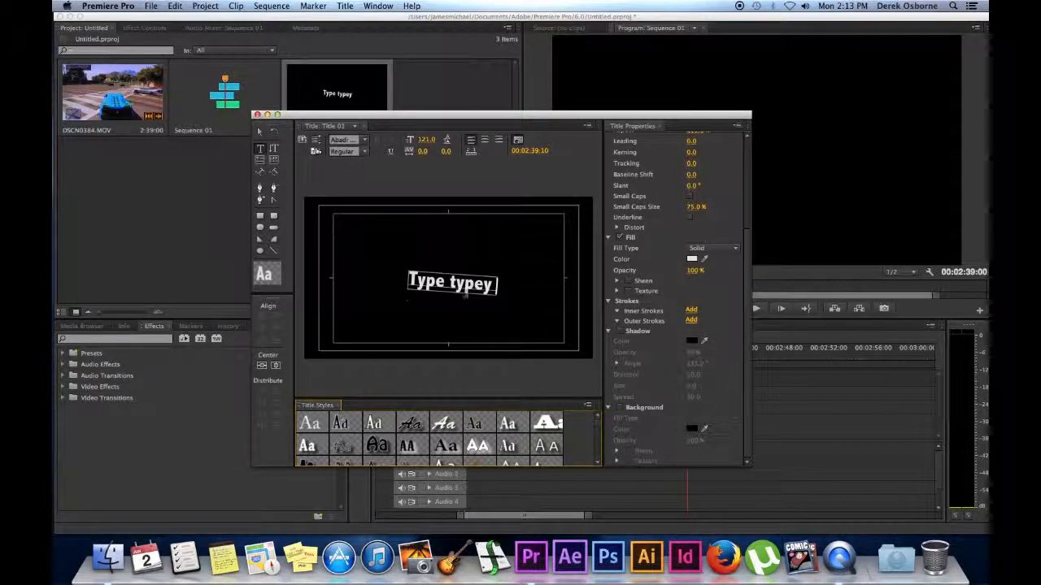
Close the Titler and place Title 01 on the timeline just after the gameplay clip.
left_click(257, 116)
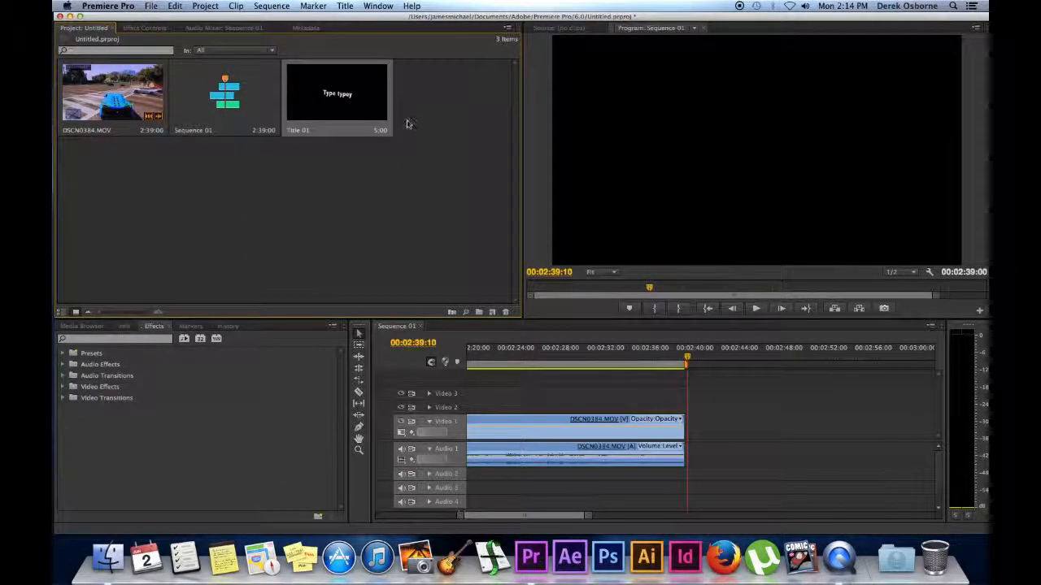
left_click_drag(384, 98, 699, 440)
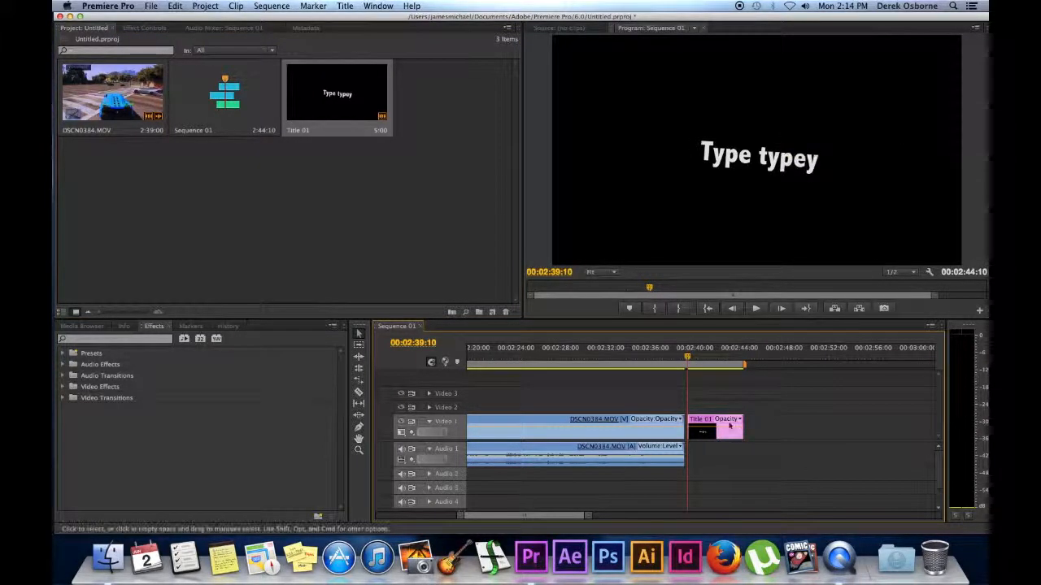
left_click(723, 421)
left_click(715, 424)
left_click(704, 426)
left_click_drag(702, 426, 695, 424)
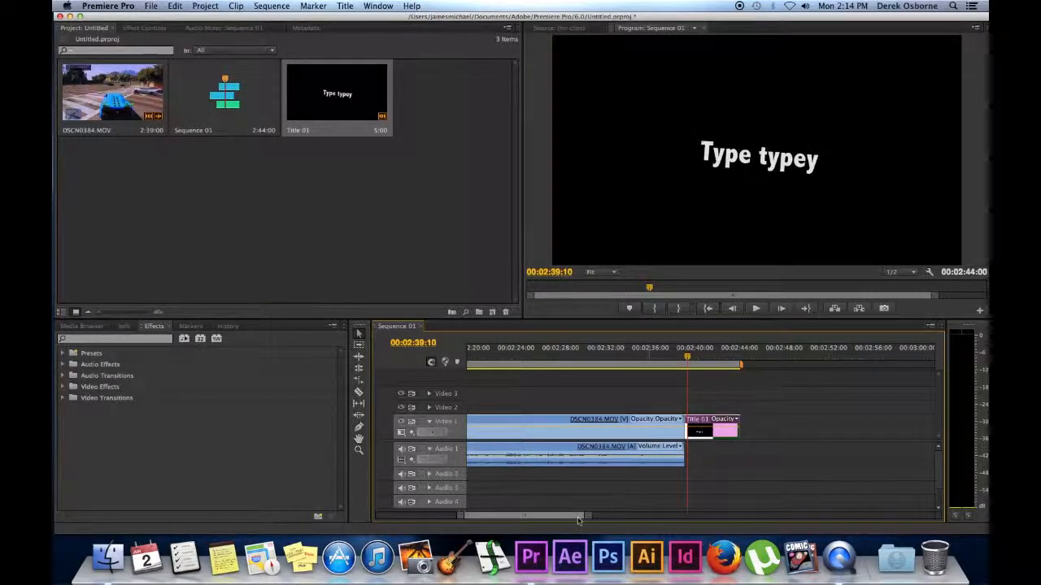
Move Title 01 onto Video 2 around 00:02:19:27, above the gameplay.
left_click_drag(578, 517, 572, 517)
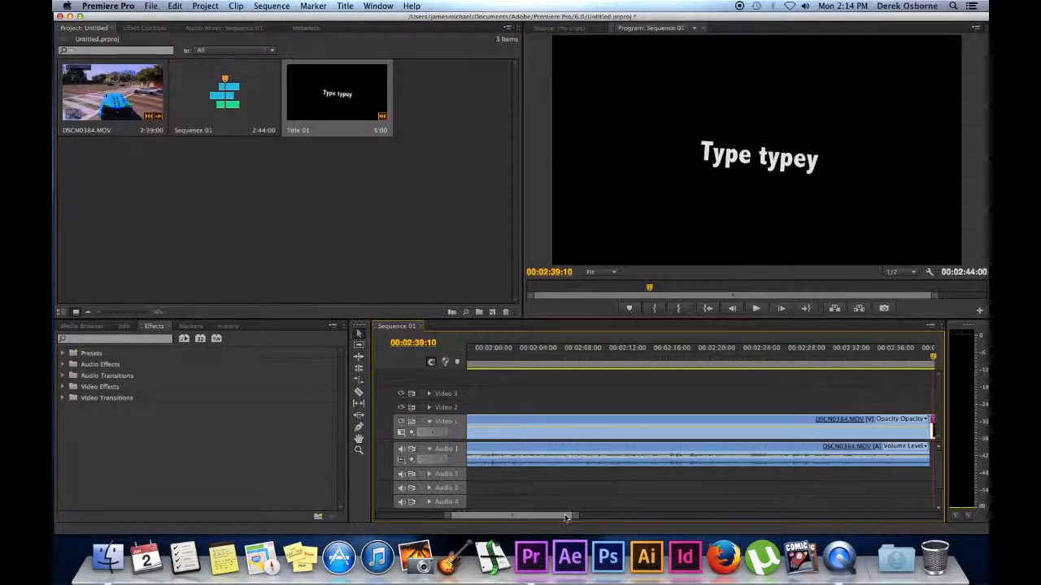
left_click(587, 355)
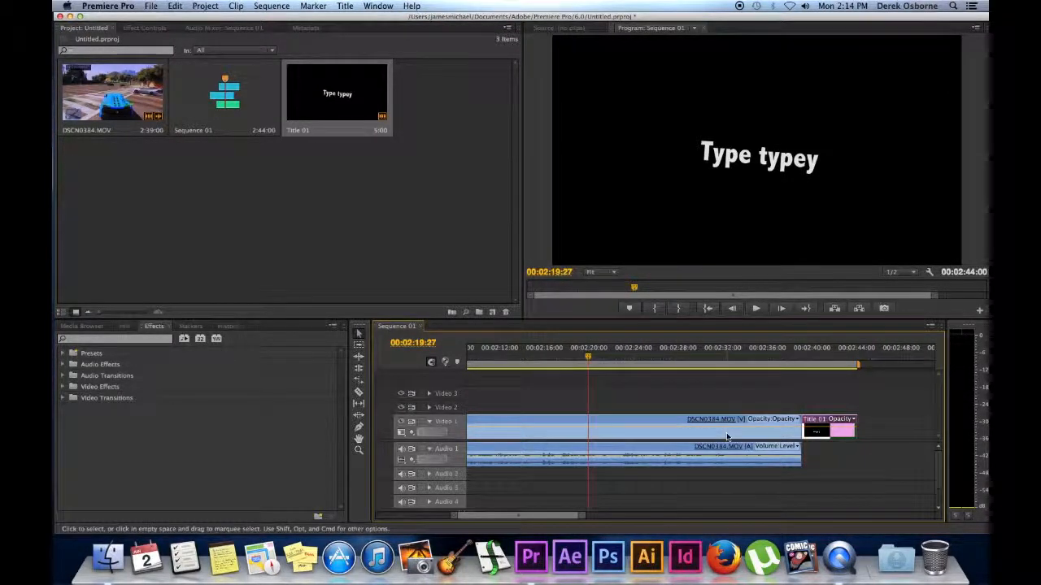
left_click(835, 421)
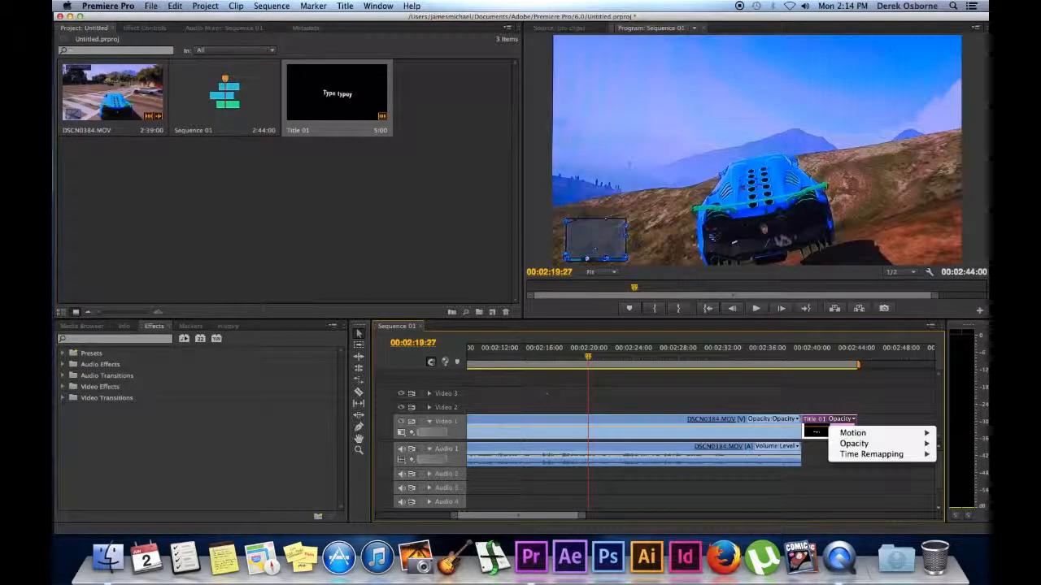
left_click(545, 391)
left_click(846, 419)
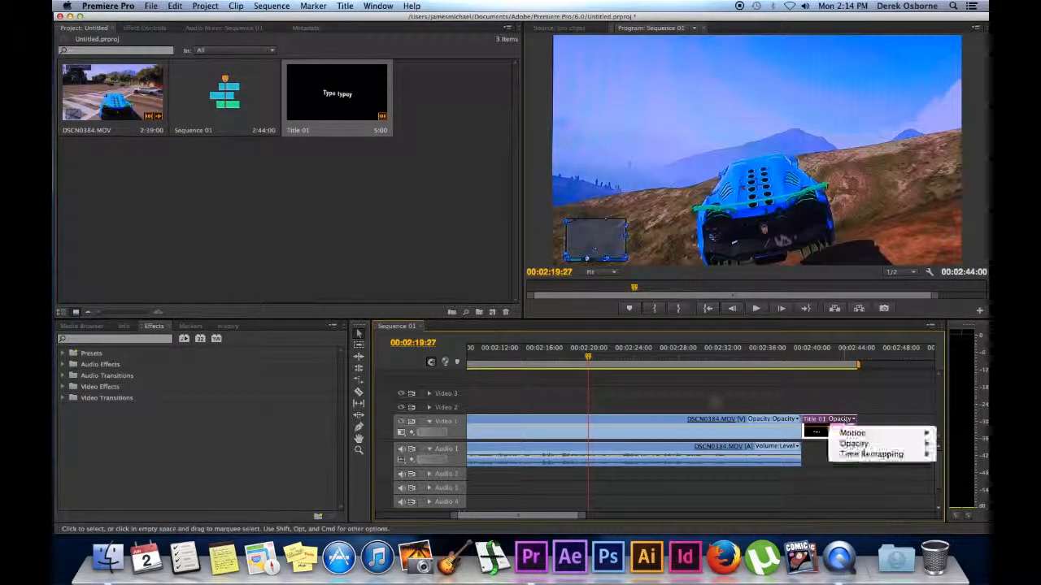
left_click(822, 425)
left_click_drag(823, 424, 596, 415)
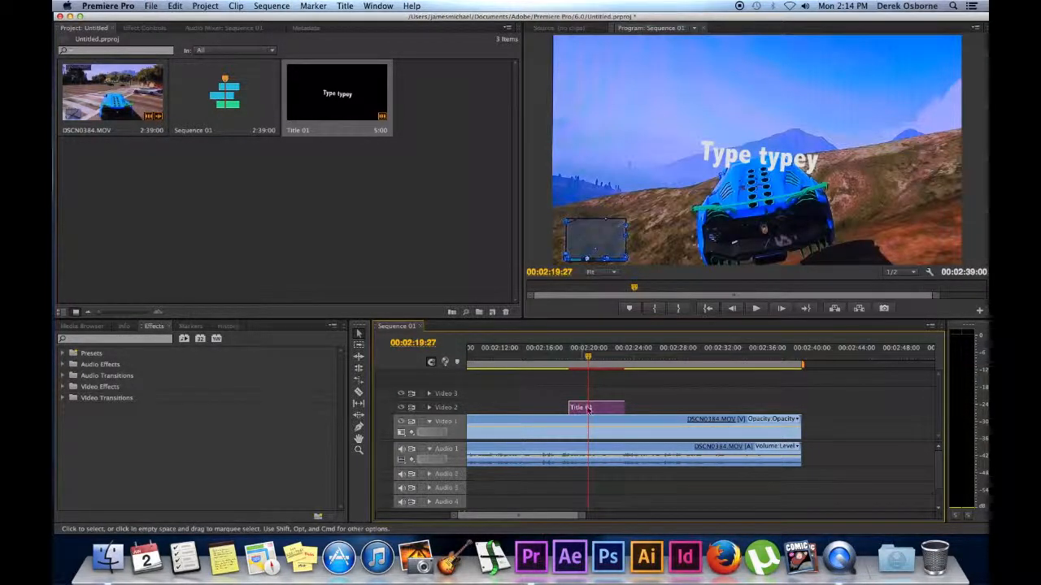
Shift Title 01 to about 00:02:21 and split the gameplay near 00:02:20 and 00:02:24.
left_click_drag(577, 407, 628, 408)
key("c")
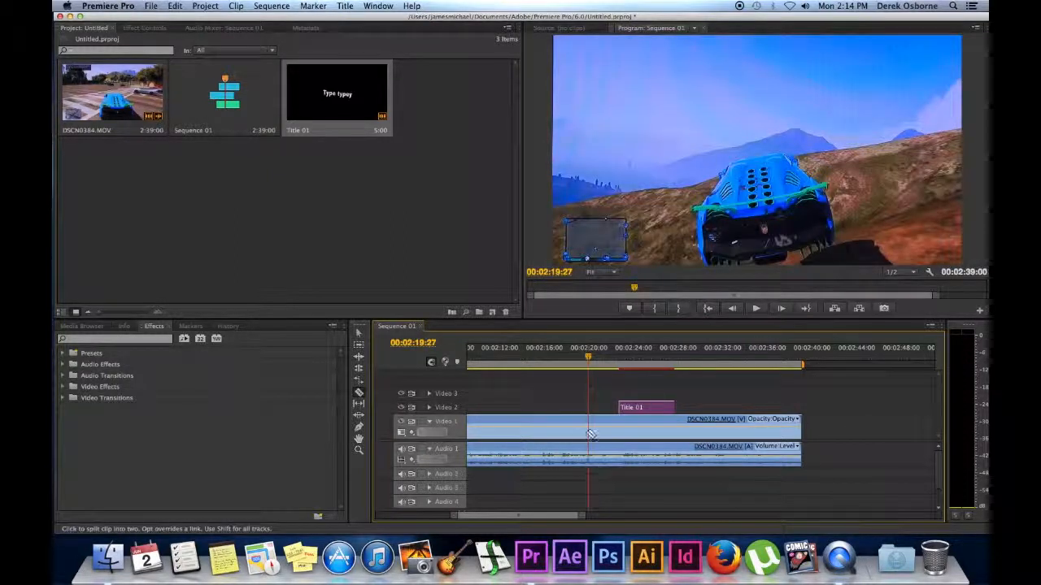
left_click(592, 431)
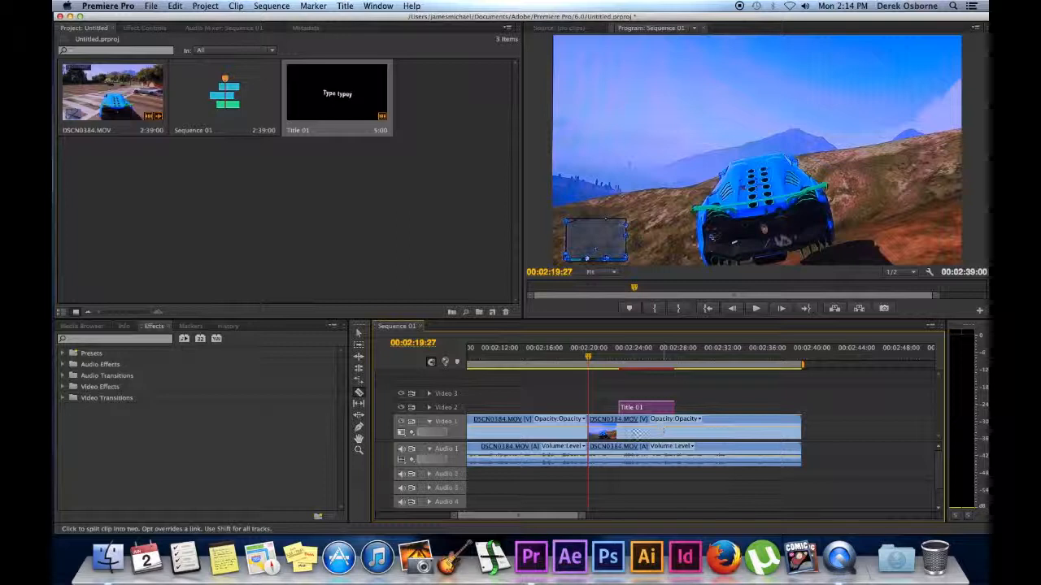
left_click(634, 432)
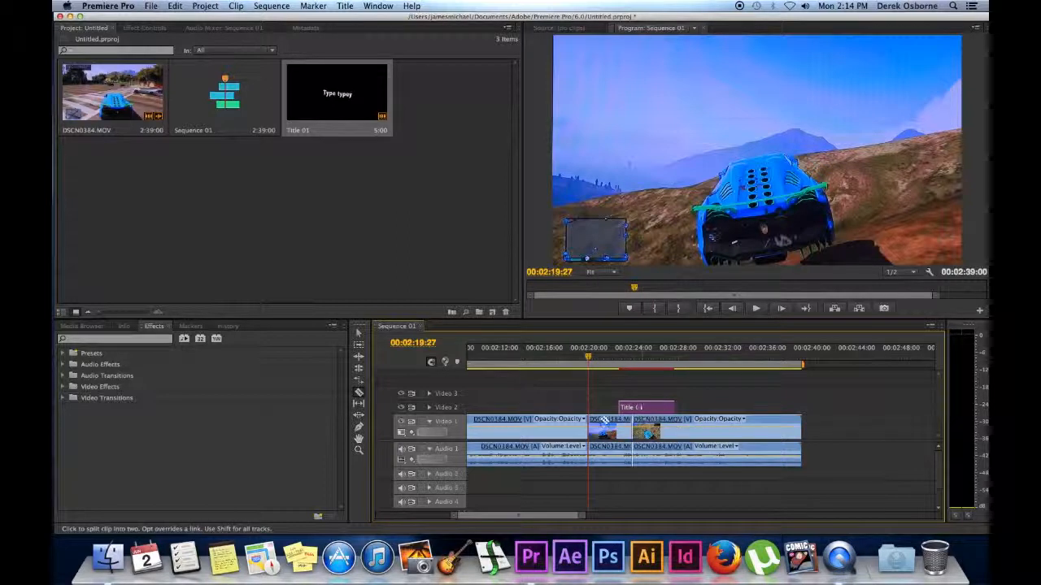
Move the middle gameplay piece aside and the last piece about 5 seconds later.
key("v")
left_click(602, 422)
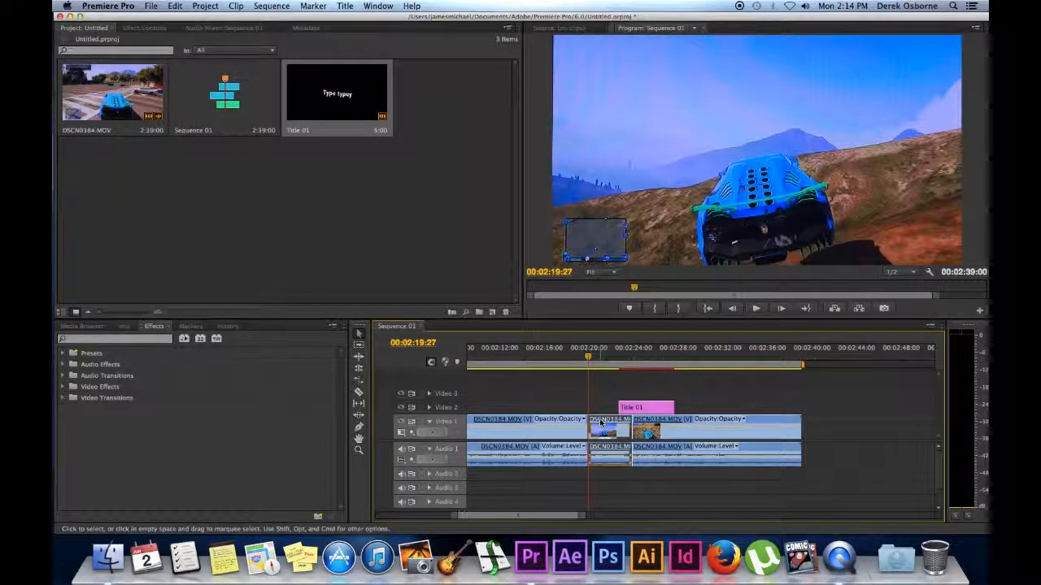
left_click_drag(602, 421, 658, 423)
left_click_drag(778, 408, 834, 410)
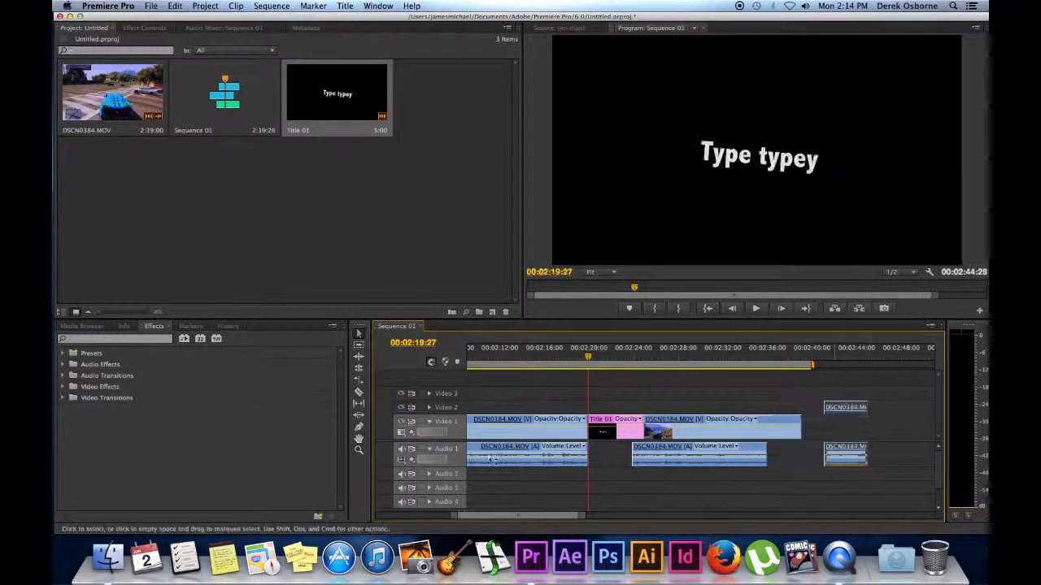
Play from 00:02:18, nudge the gameplay clip later, and scroll the timeline back to the start.
left_click(578, 358)
key("space")
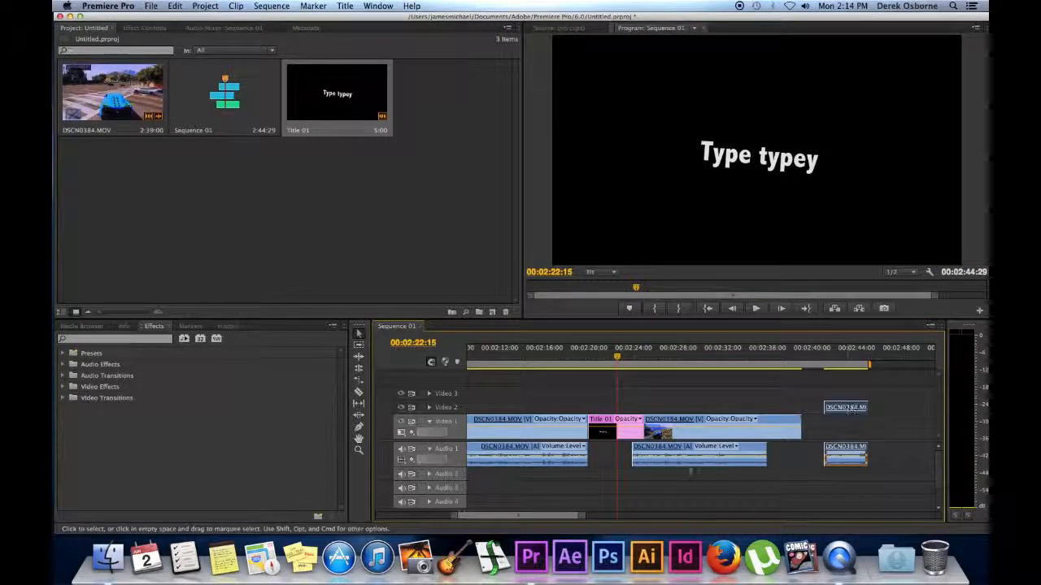
left_click_drag(669, 451, 692, 450)
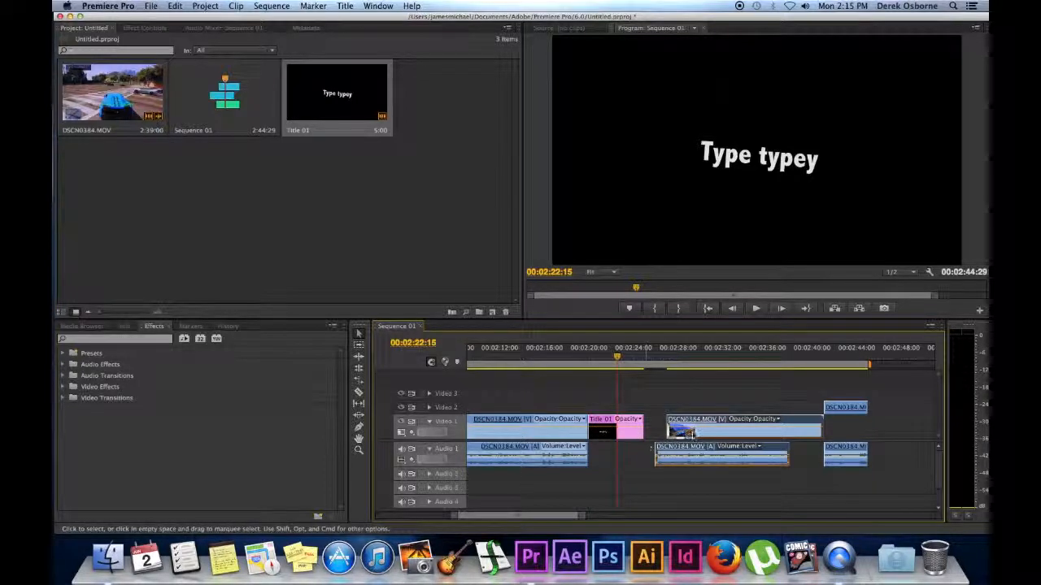
left_click_drag(693, 435, 694, 435)
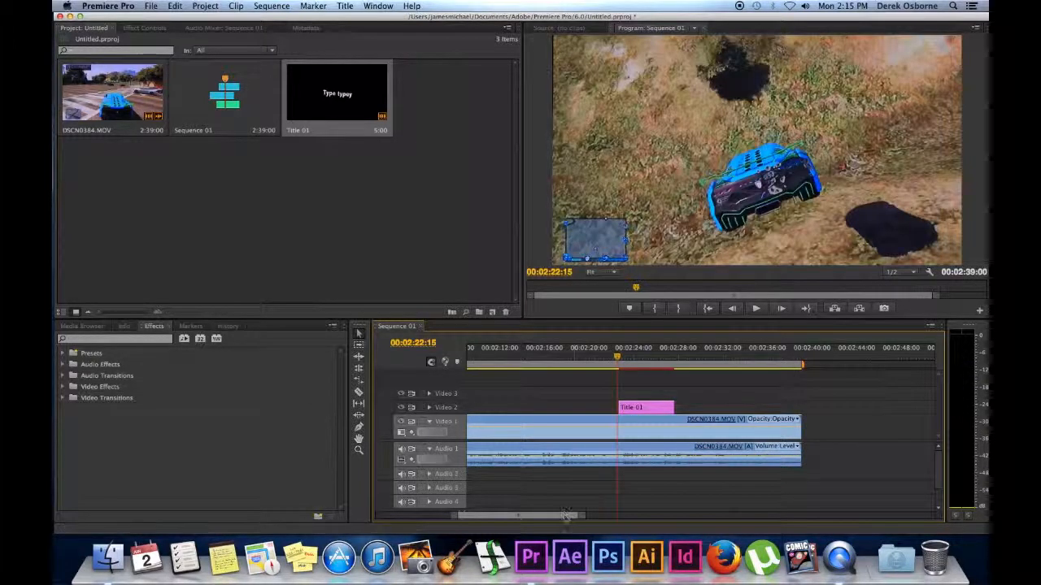
left_click_drag(545, 515, 469, 514)
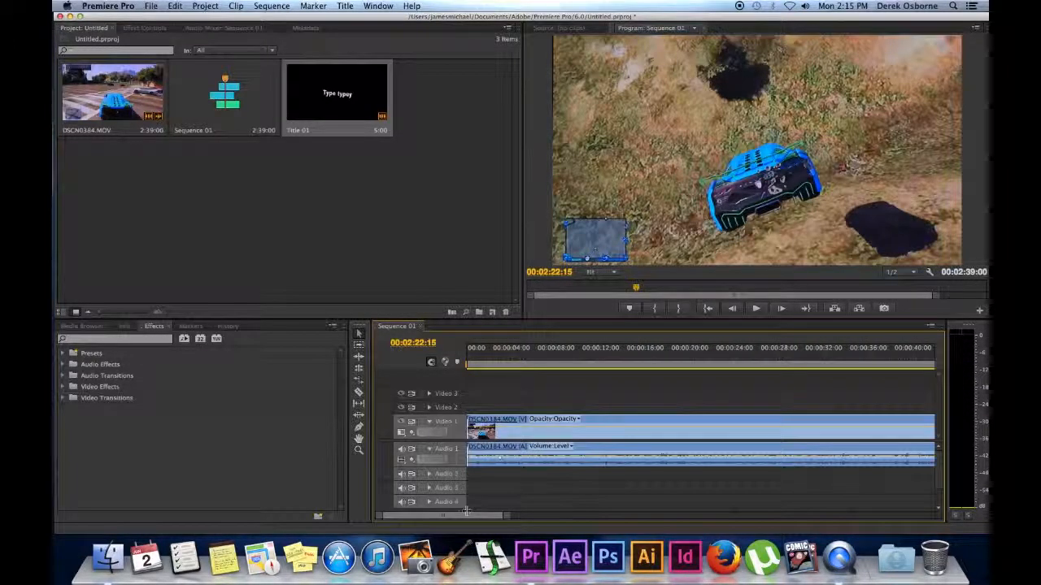